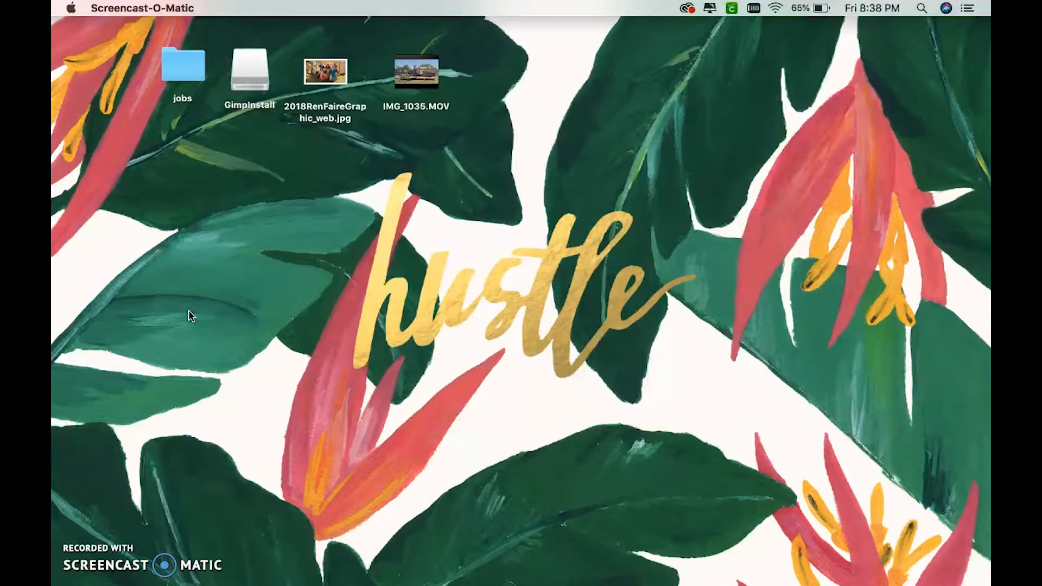
# - Open the Word document and review the event's name, dates, time, location and description
pyautogui.moveTo(510, 576)
pyautogui.click(552, 562)
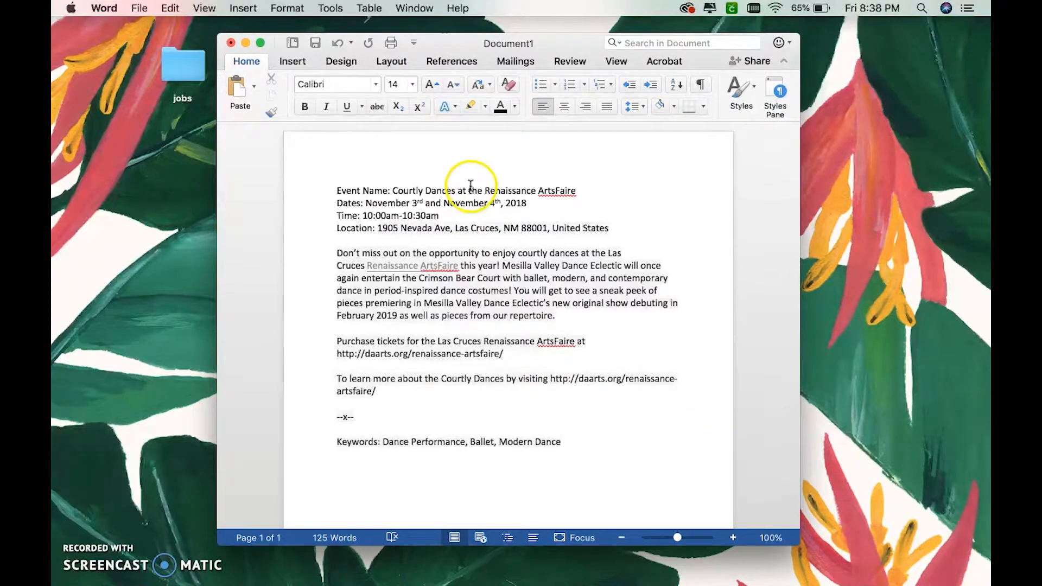
pyautogui.click(421, 216)
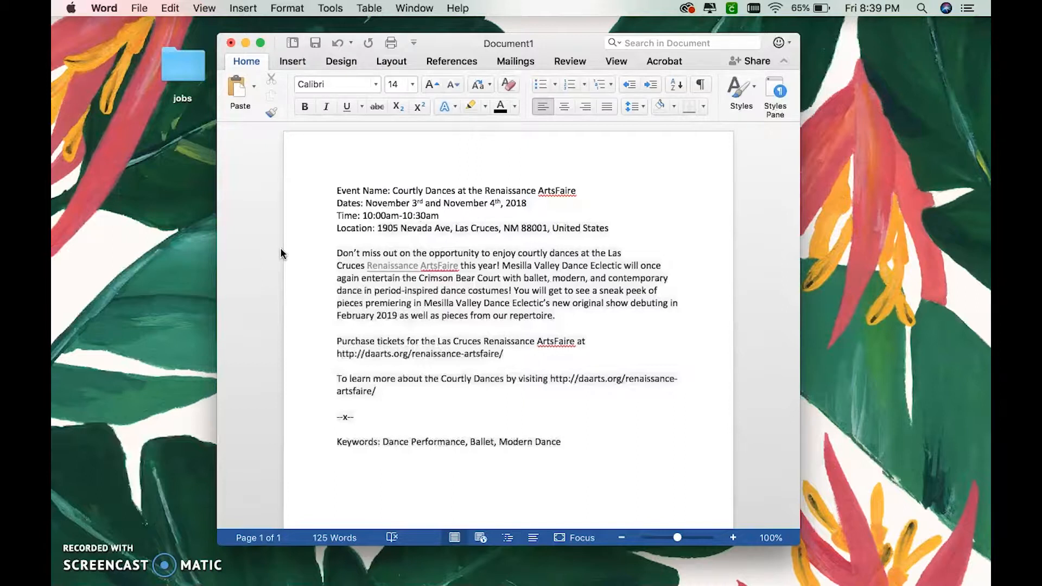
pyautogui.click(246, 43)
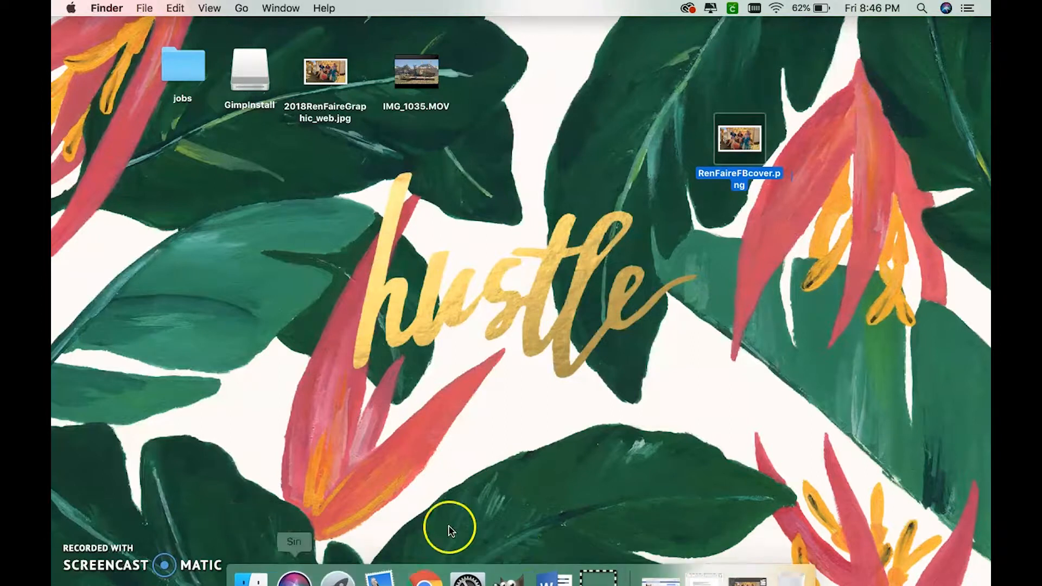
# - Switch to Chrome and start a new event from the Mesilla Valley Dance Eclectic Facebook page
pyautogui.click(432, 561)
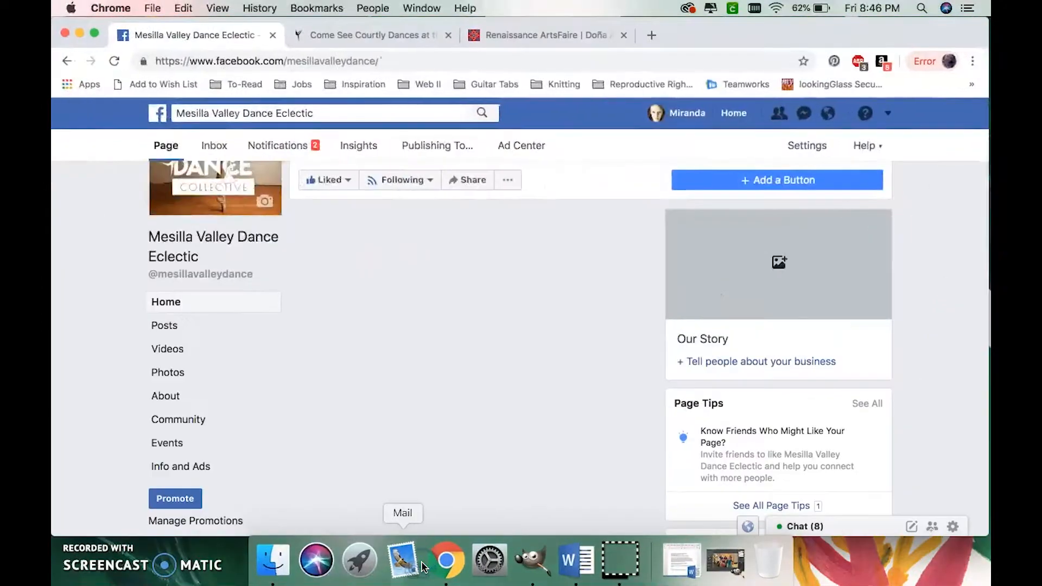
pyautogui.scroll(5, 374, 325)
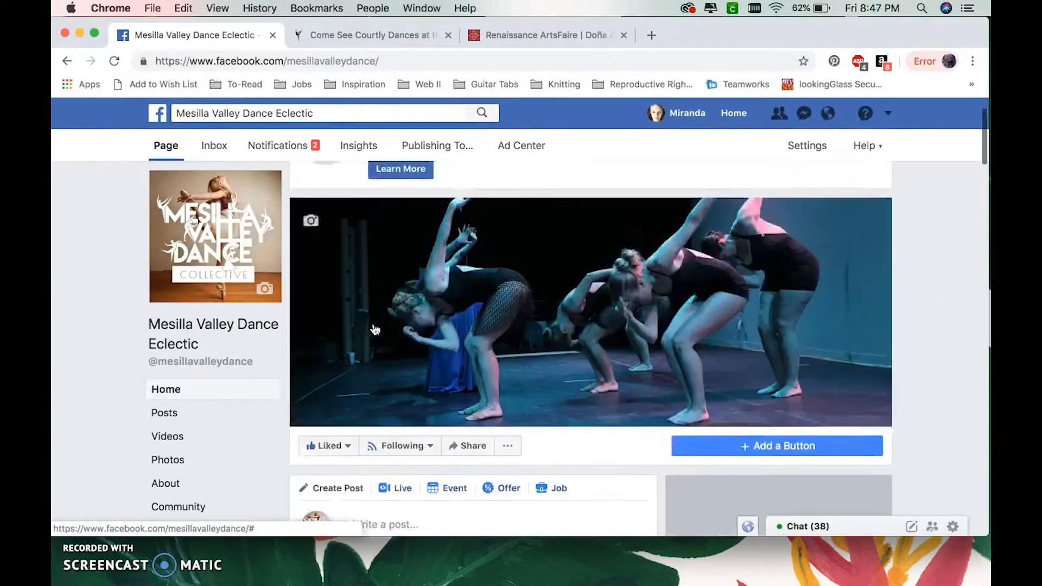
pyautogui.scroll(-4, 374, 328)
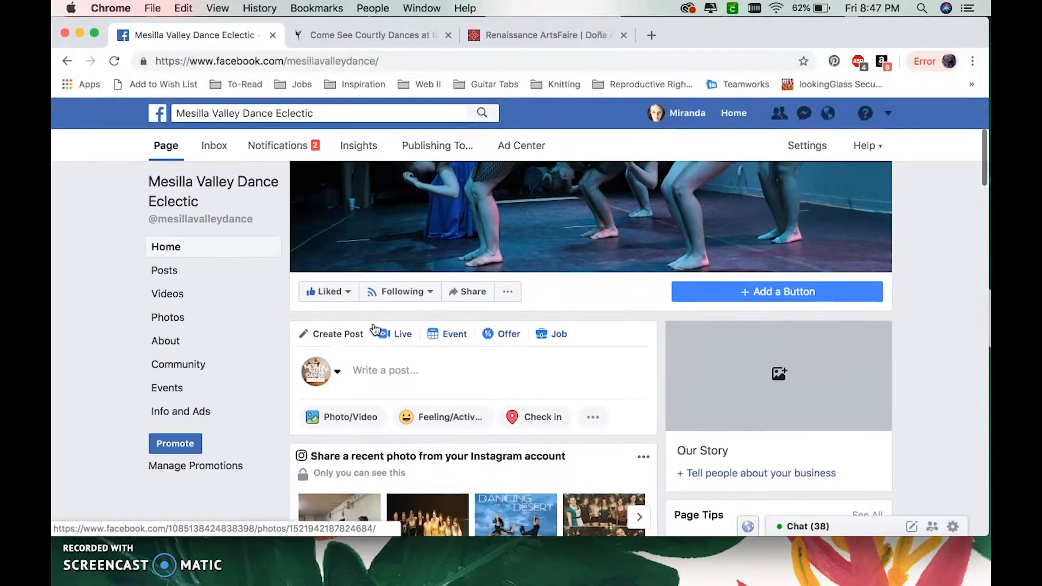
pyautogui.click(449, 335)
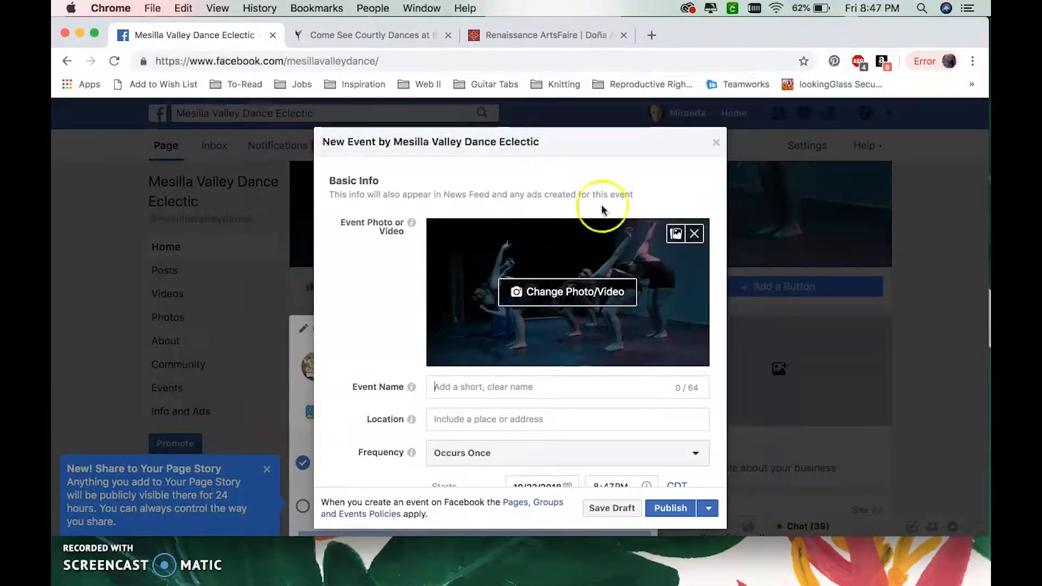
# - Replace the event photo with RenFaireFBcover.png from the Desktop
pyautogui.click(551, 297)
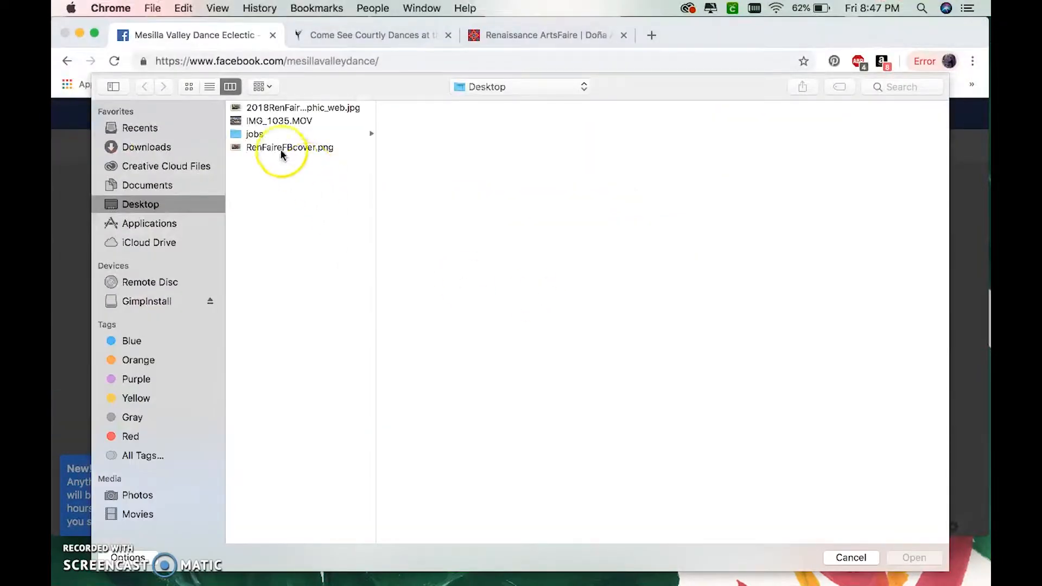
pyautogui.click(279, 149)
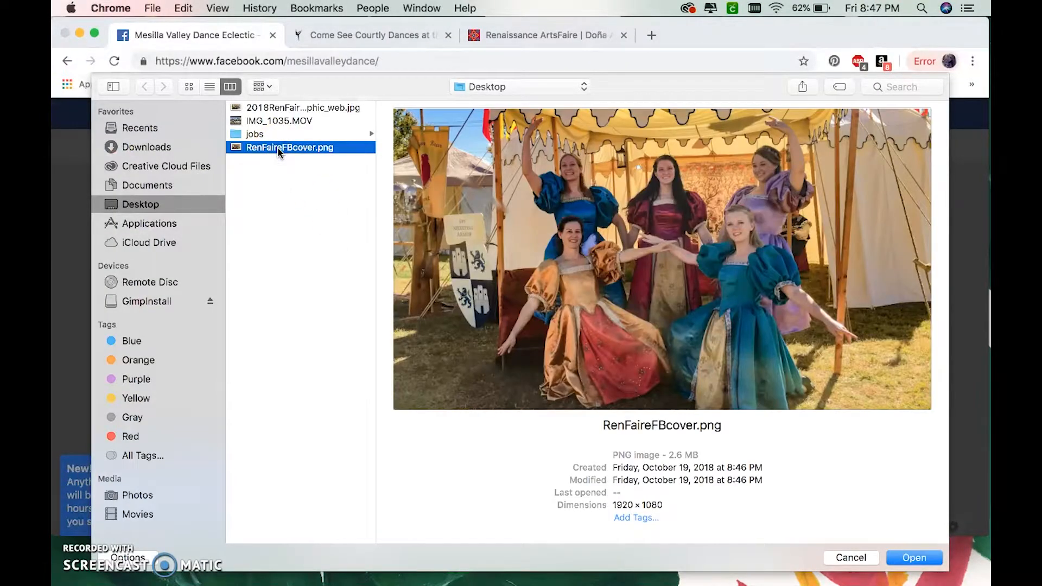
pyautogui.click(919, 557)
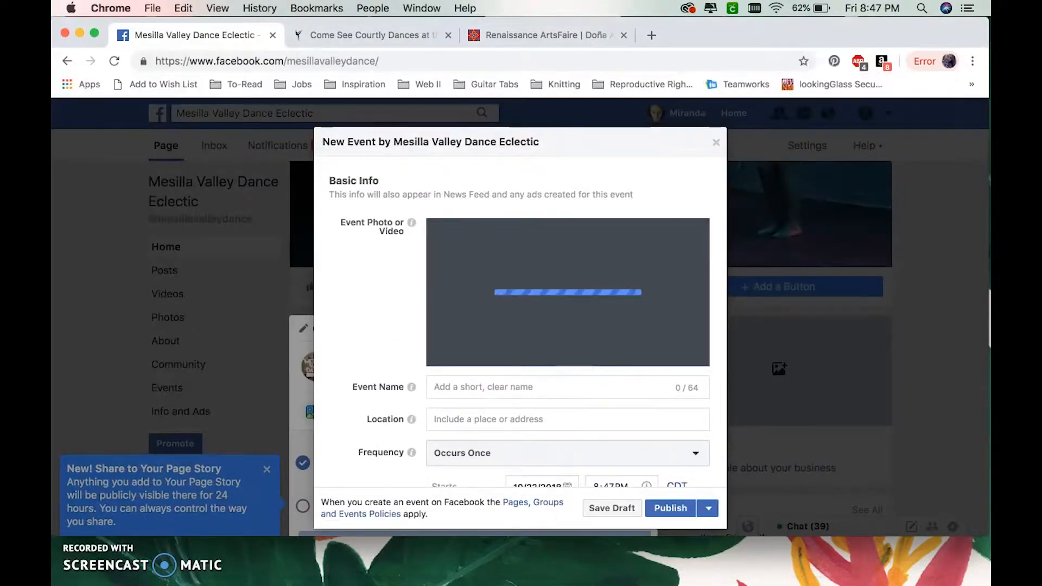
# - Copy the event name "Courtly Dances at the Renaissance ArtsFaire" from the Word document into the new Facebook event
pyautogui.click(577, 560)
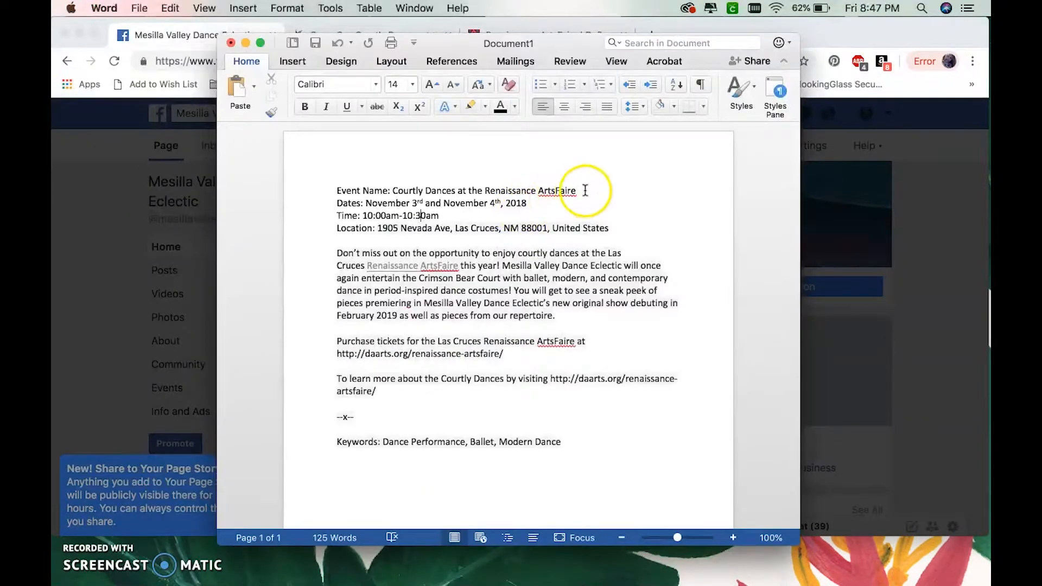
pyautogui.moveTo(579, 190); pyautogui.dragTo(400, 186)
pyautogui.press('super+c')
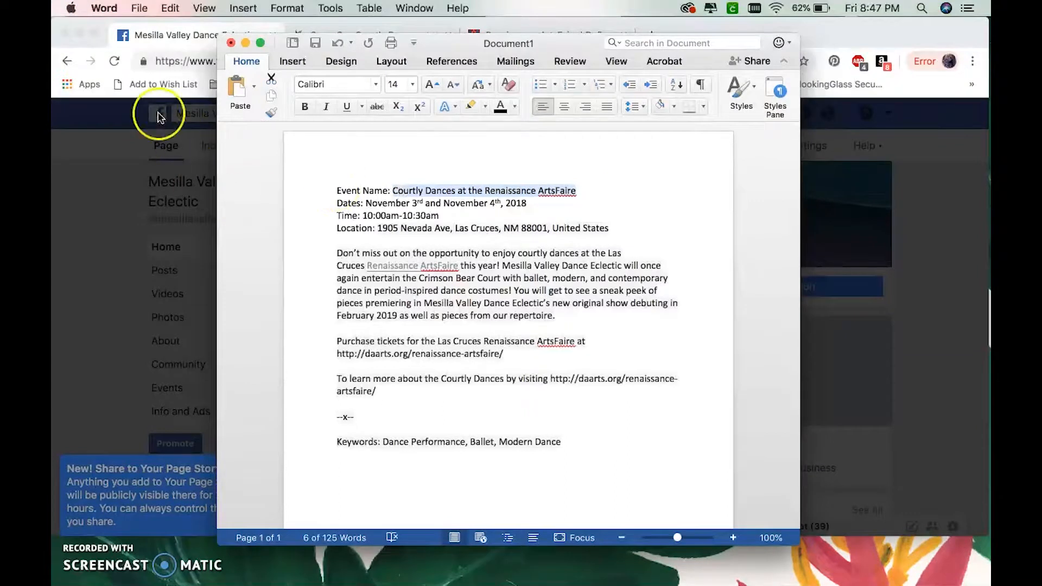
pyautogui.click(579, 20)
pyautogui.click(450, 387)
pyautogui.press('super+v')
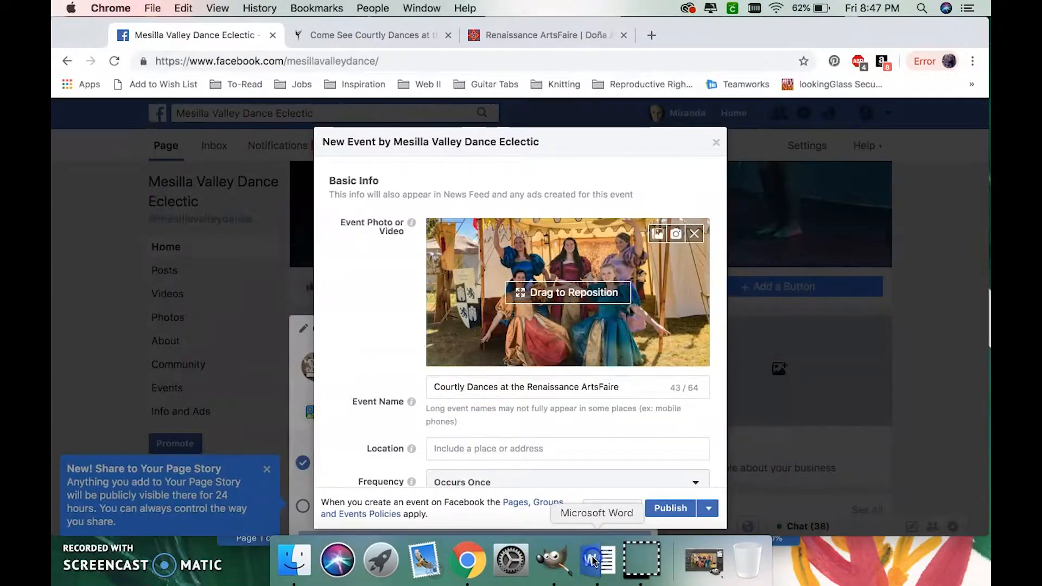
# - Copy the venue's address from the Word document into the Facebook event's location, using the text exactly as pasted
pyautogui.click(591, 567)
pyautogui.moveTo(613, 228); pyautogui.dragTo(376, 228)
pyautogui.press('super+c')
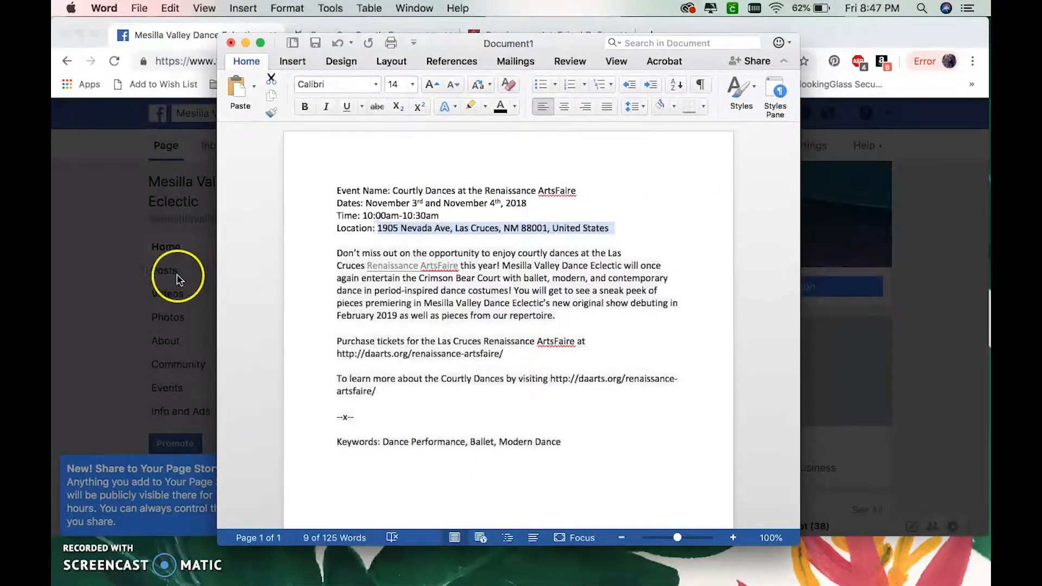
pyautogui.click(114, 282)
pyautogui.click(458, 446)
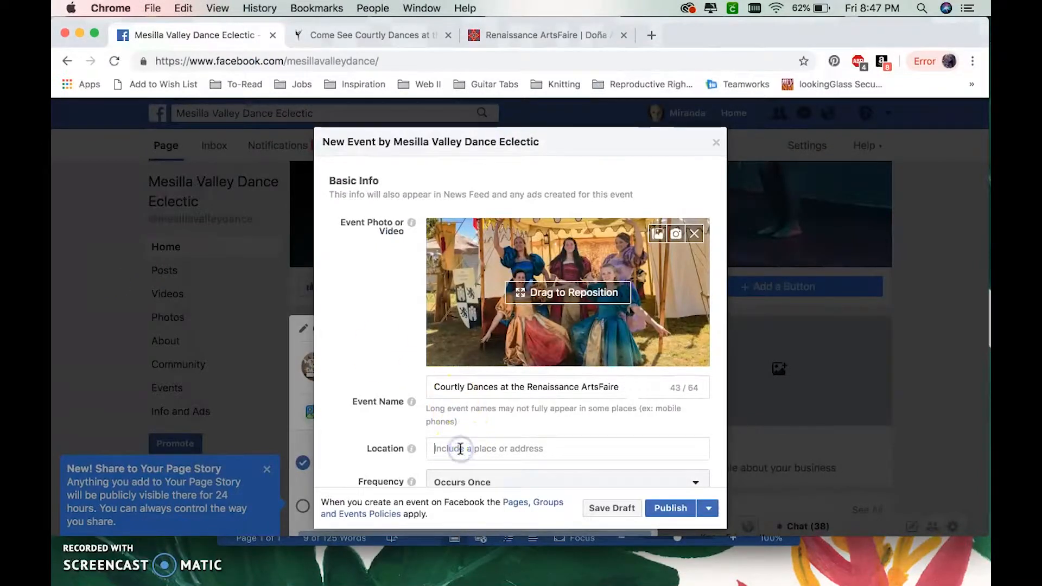
pyautogui.press('super+v')
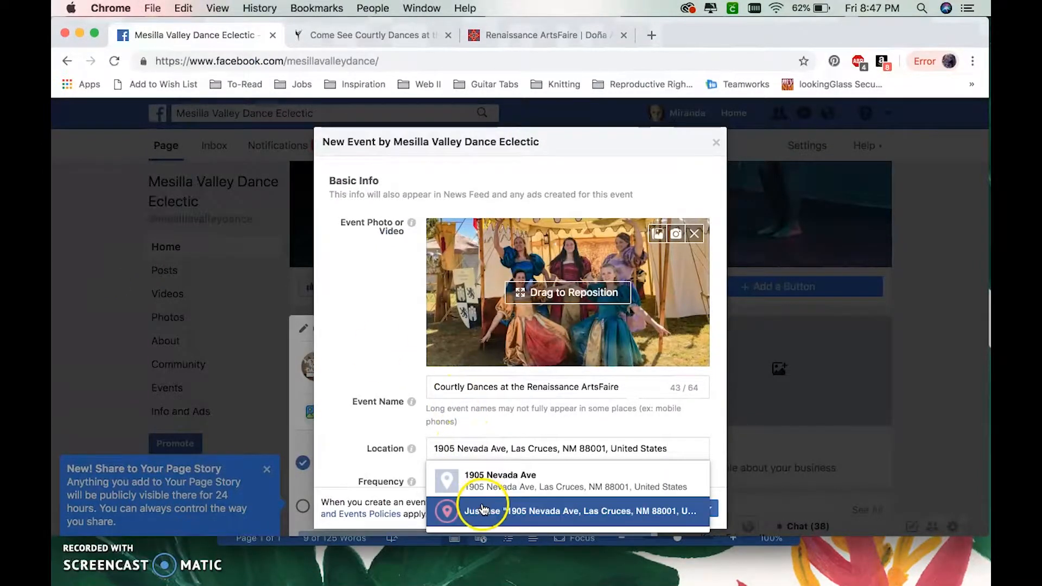
pyautogui.click(482, 509)
# - Set the event's city to Las Cruces, NM
pyautogui.scroll(-5, 372, 442)
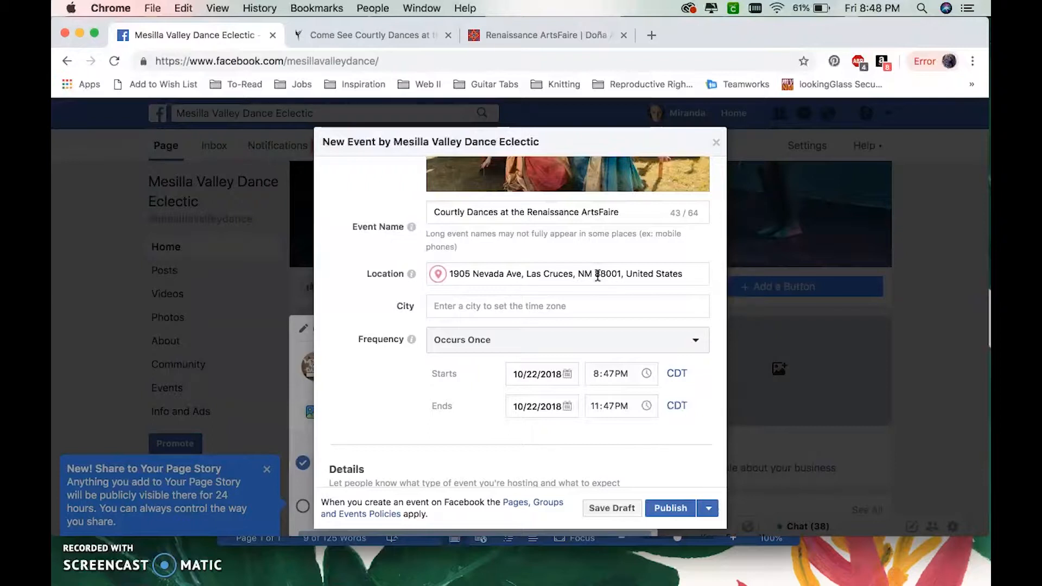
pyautogui.click(511, 307)
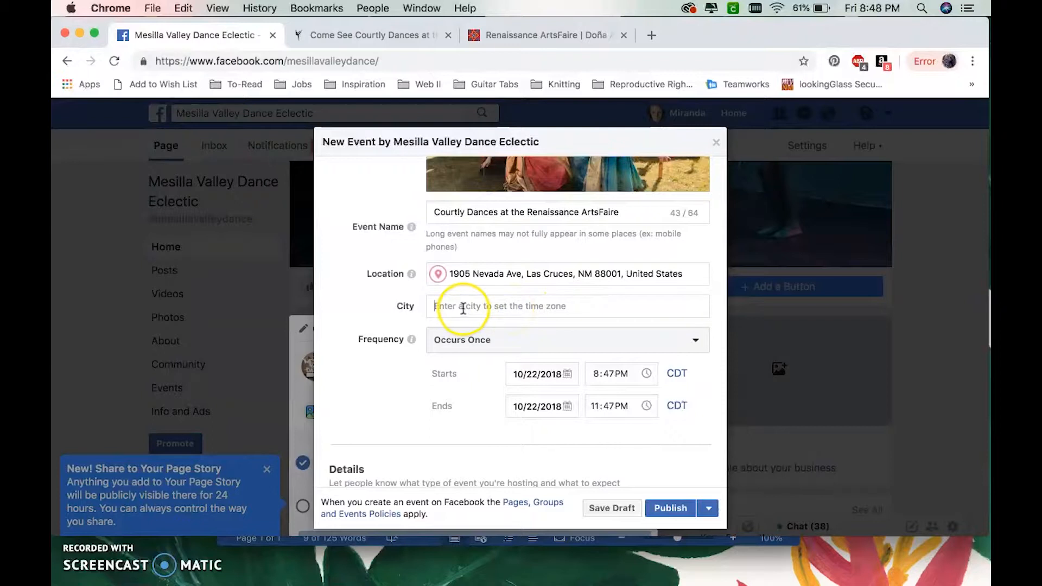
pyautogui.write('Las')
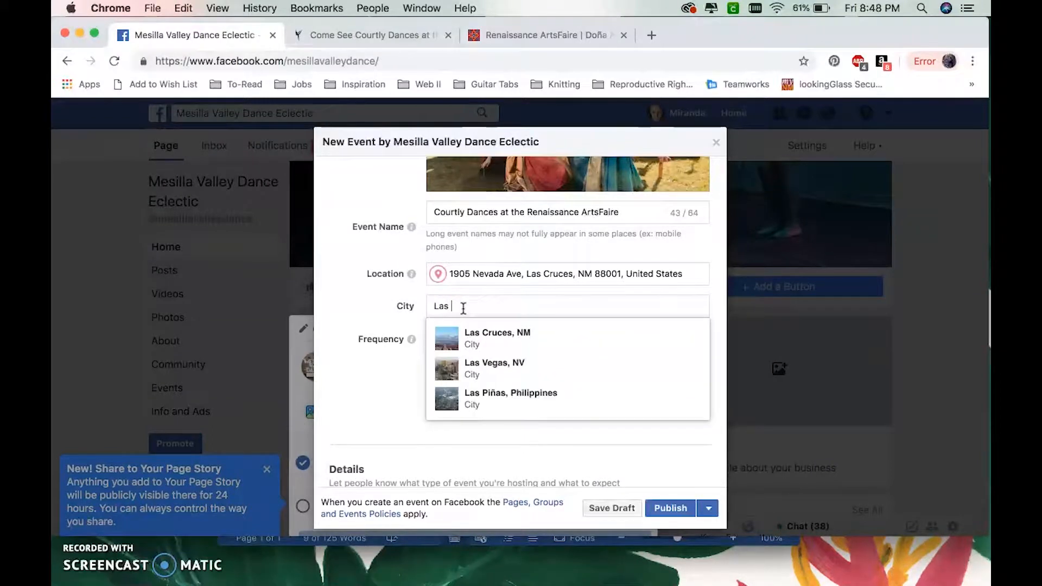
pyautogui.click(450, 334)
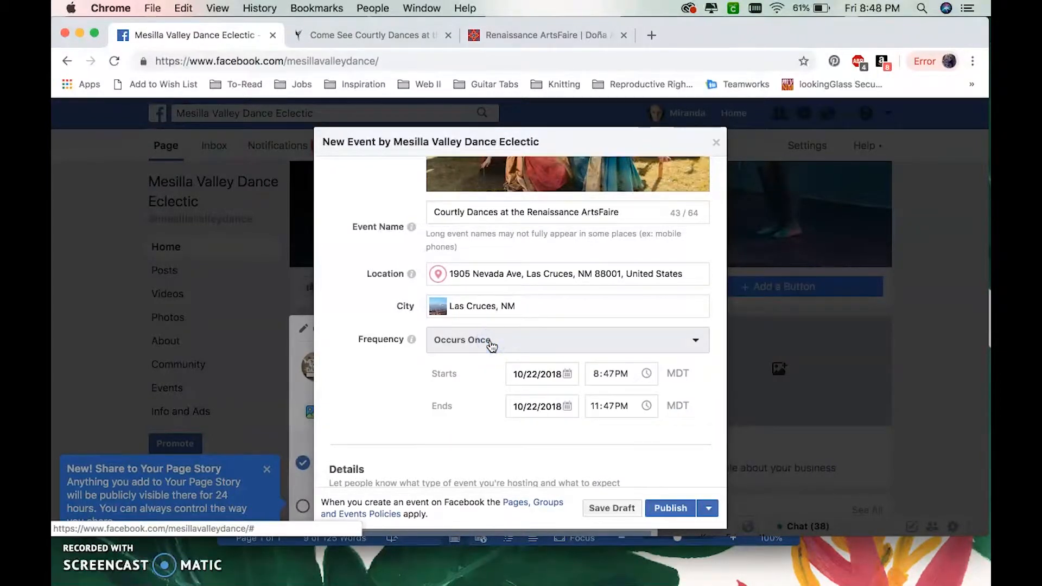
# - Set the event frequency to Custom and select November 3, 2018 as an event date
pyautogui.click(492, 346)
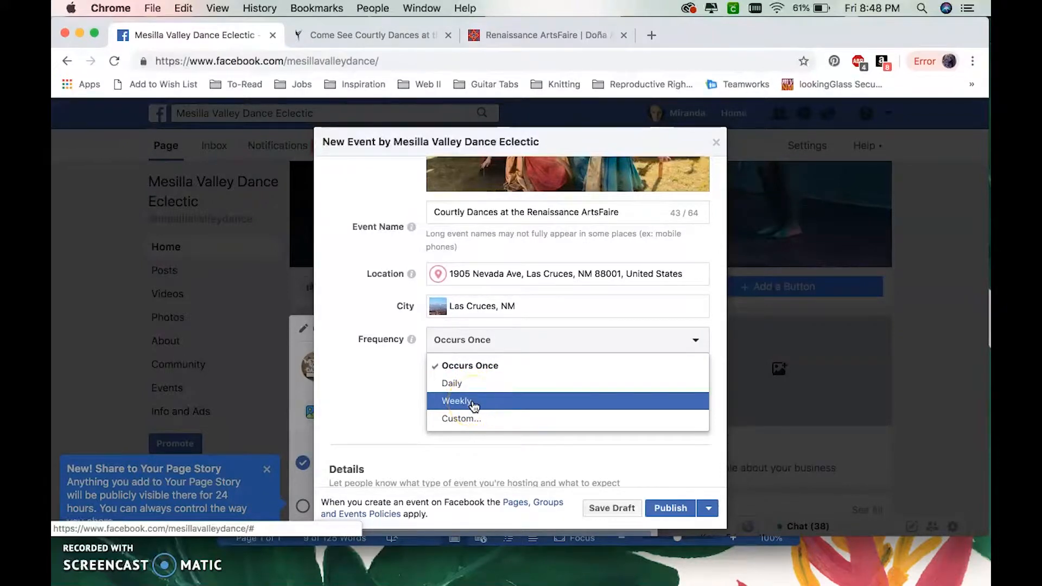
pyautogui.click(471, 421)
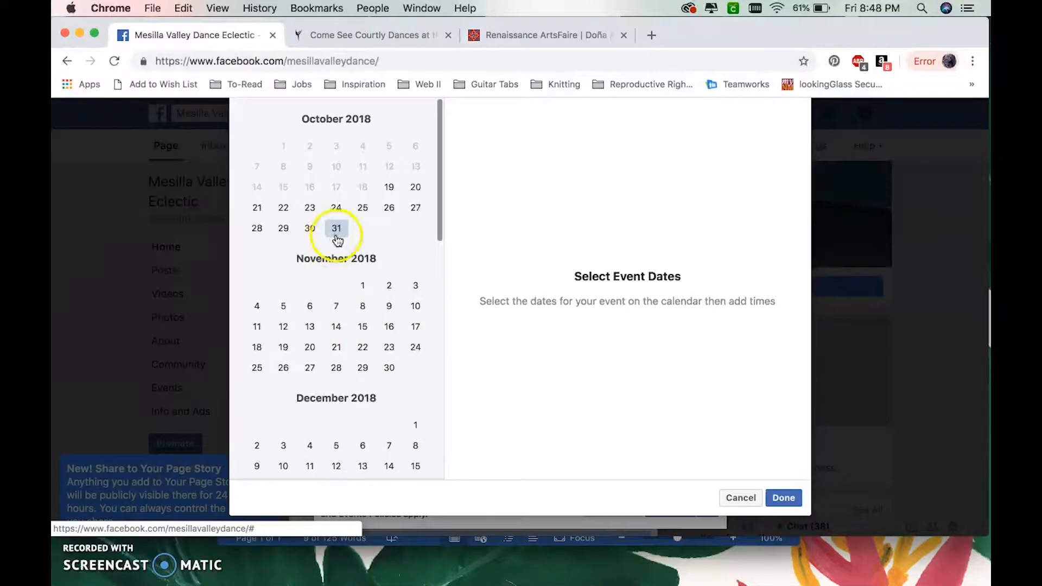
pyautogui.click(415, 285)
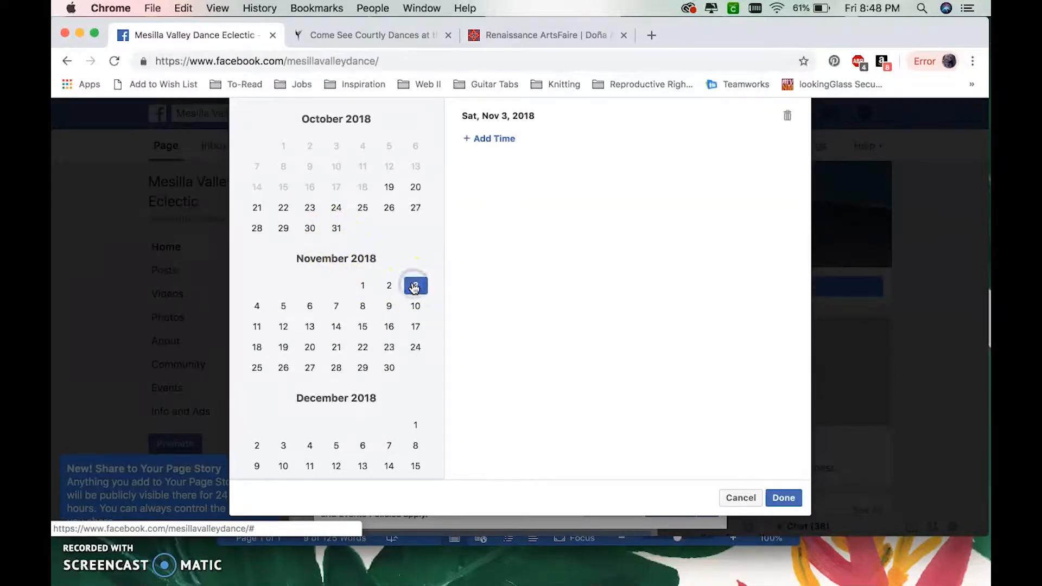
# - Add a time slot from 10:00 AM to 10:30 AM for November 3
pyautogui.click(483, 142)
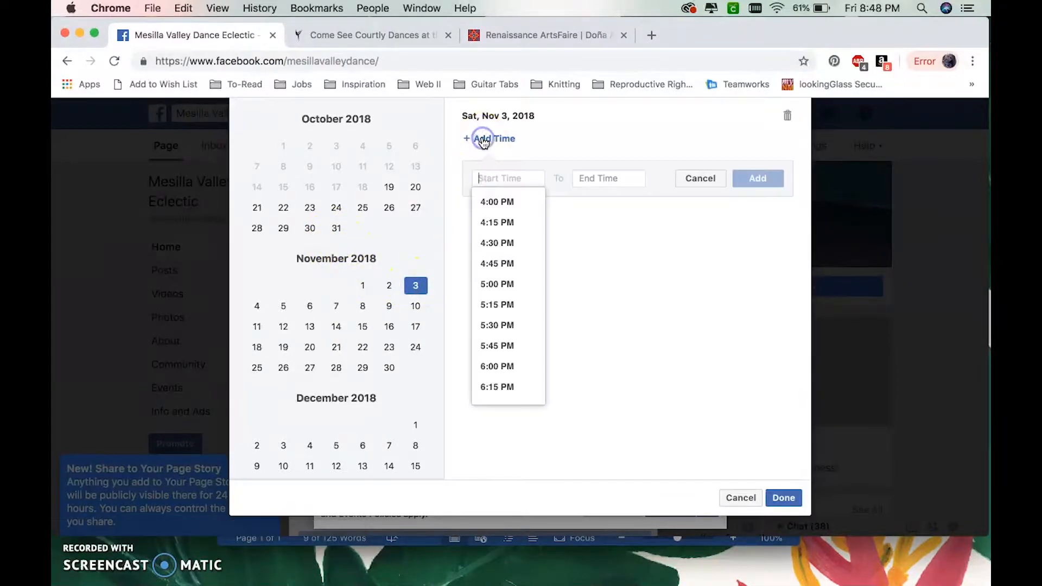
pyautogui.click(483, 180)
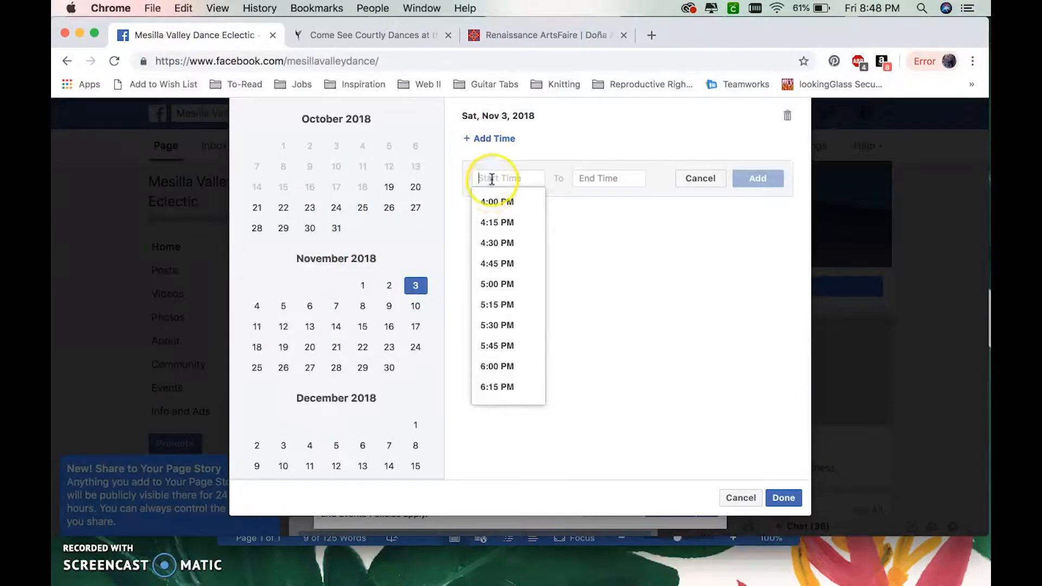
pyautogui.write('10')
pyautogui.click(510, 204)
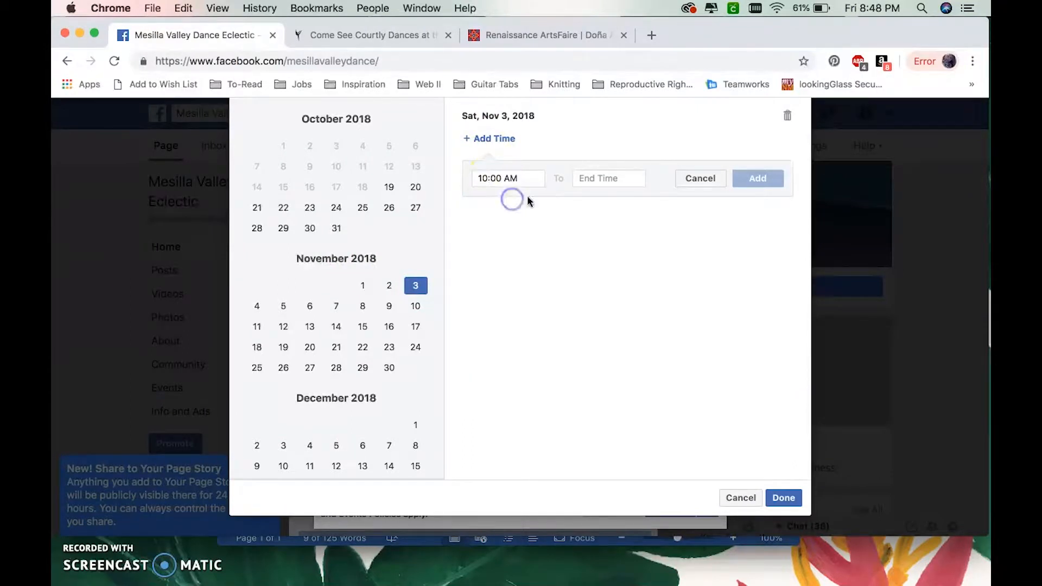
pyautogui.click(624, 177)
pyautogui.click(636, 228)
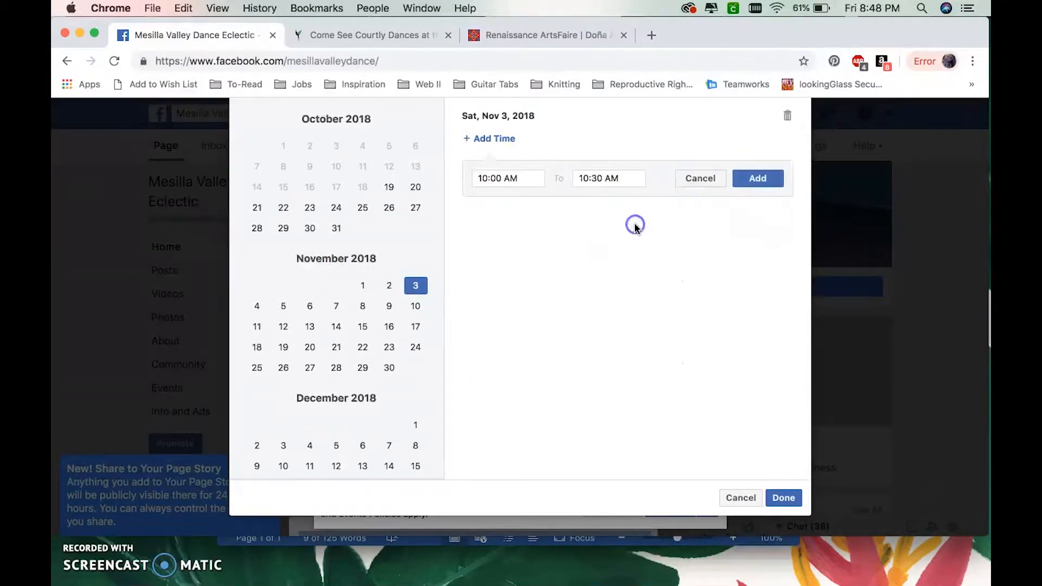
pyautogui.click(743, 178)
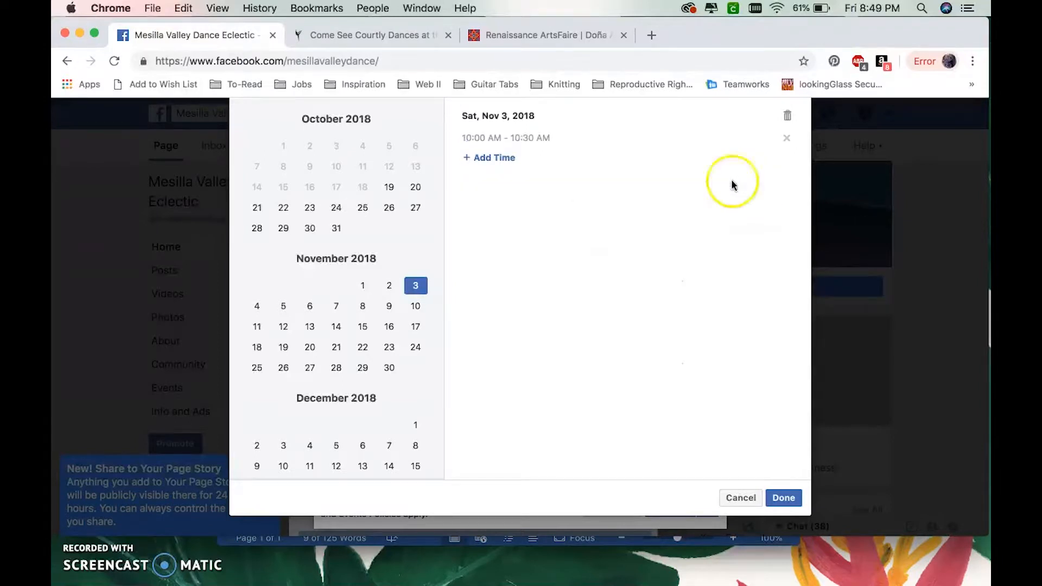
# - Remove the existing November 3 time slot and add it again from 10:00 AM to 10:30 AM
pyautogui.click(501, 159)
pyautogui.click(789, 140)
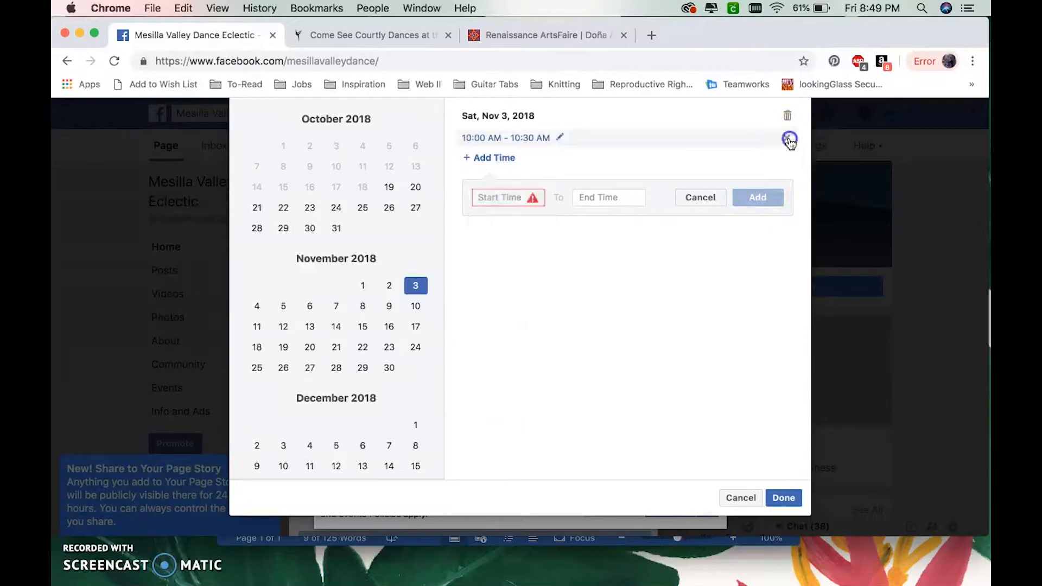
pyautogui.click(789, 139)
pyautogui.click(507, 139)
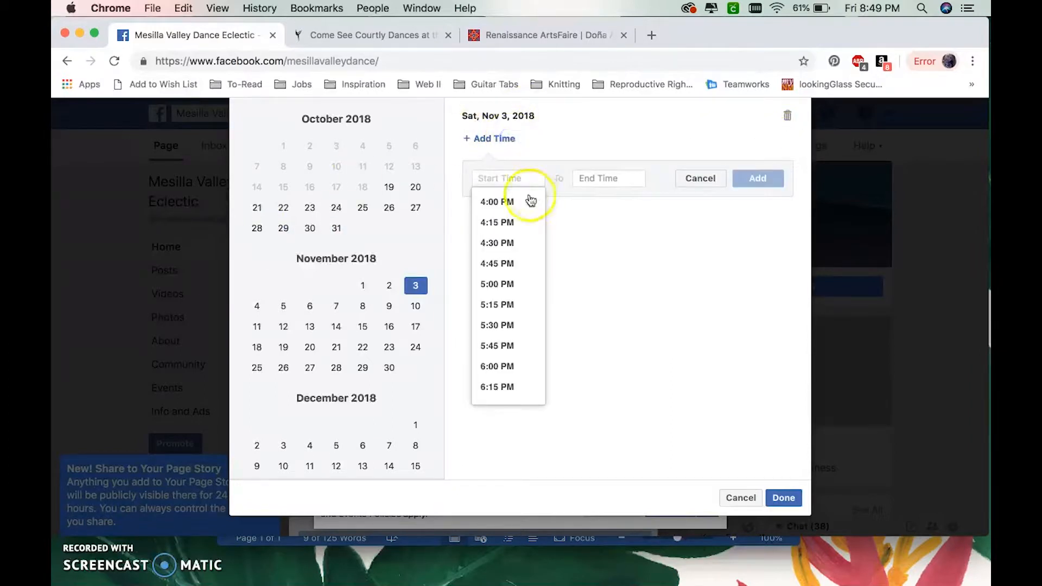
pyautogui.write('10')
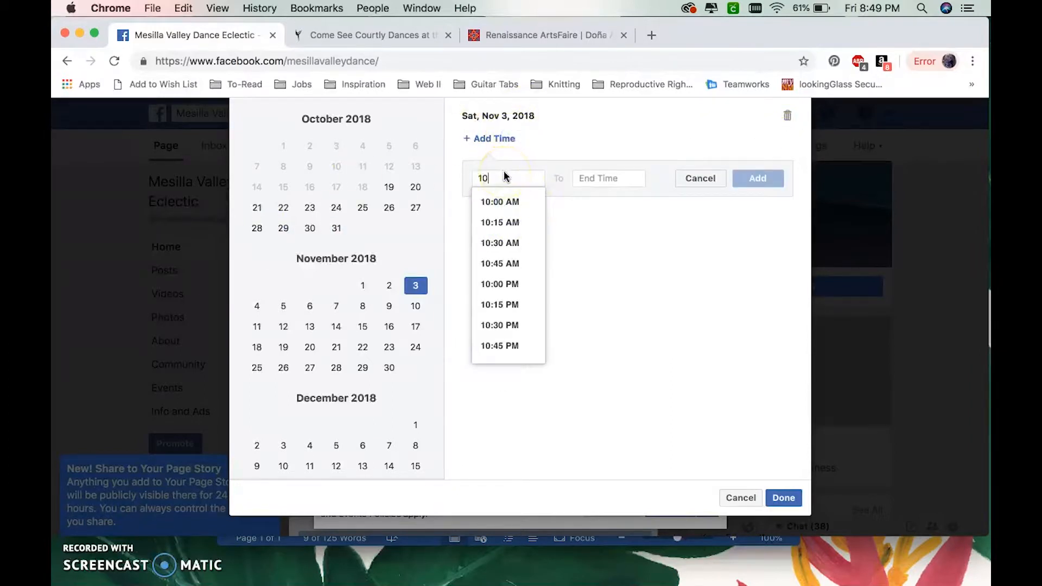
pyautogui.click(509, 201)
pyautogui.click(605, 179)
pyautogui.click(611, 222)
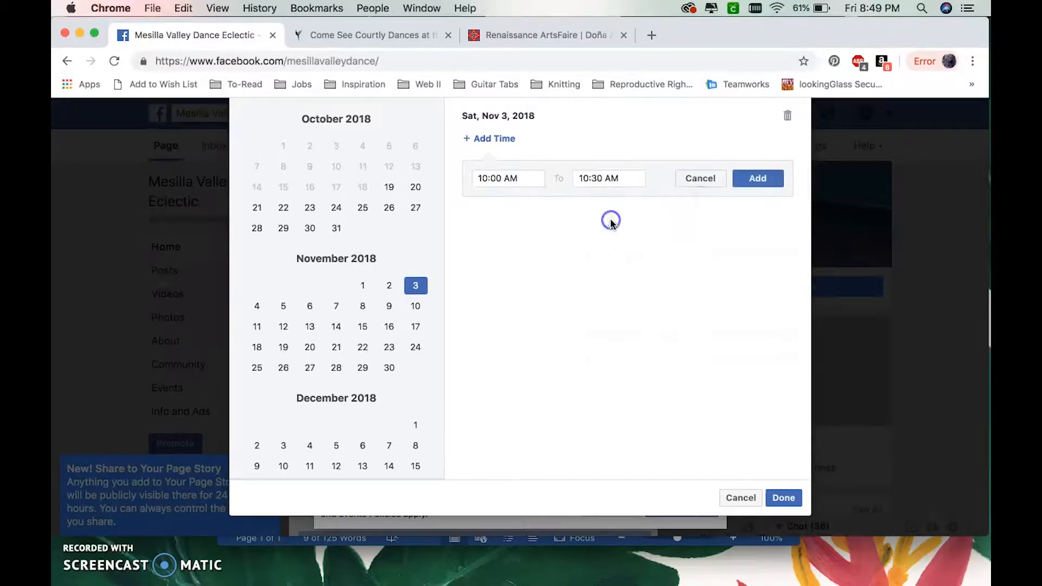
pyautogui.click(755, 178)
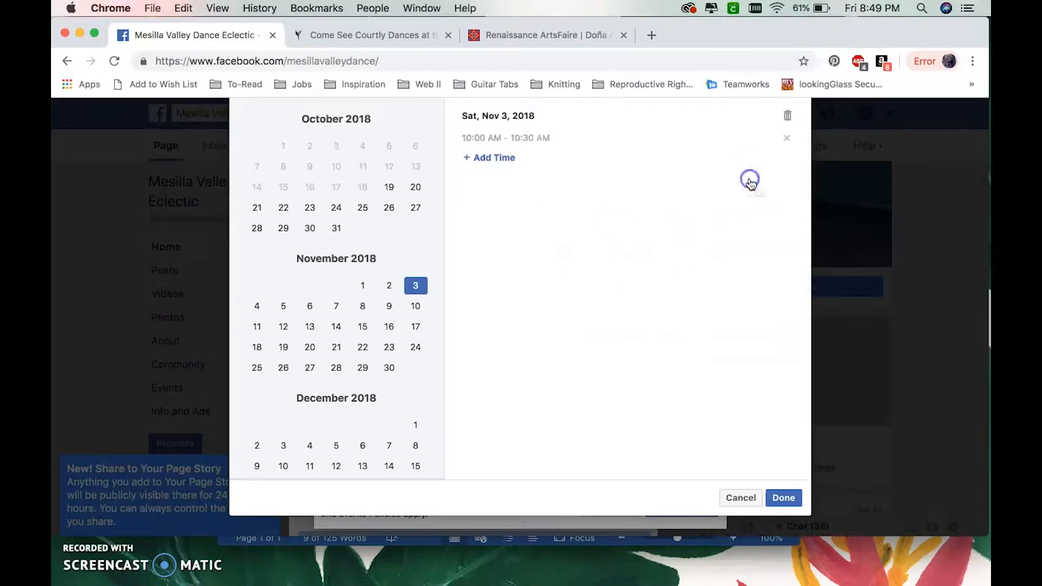
# - Add November 4, 2018 as the second event date with the same times and apply the custom schedule
pyautogui.click(255, 308)
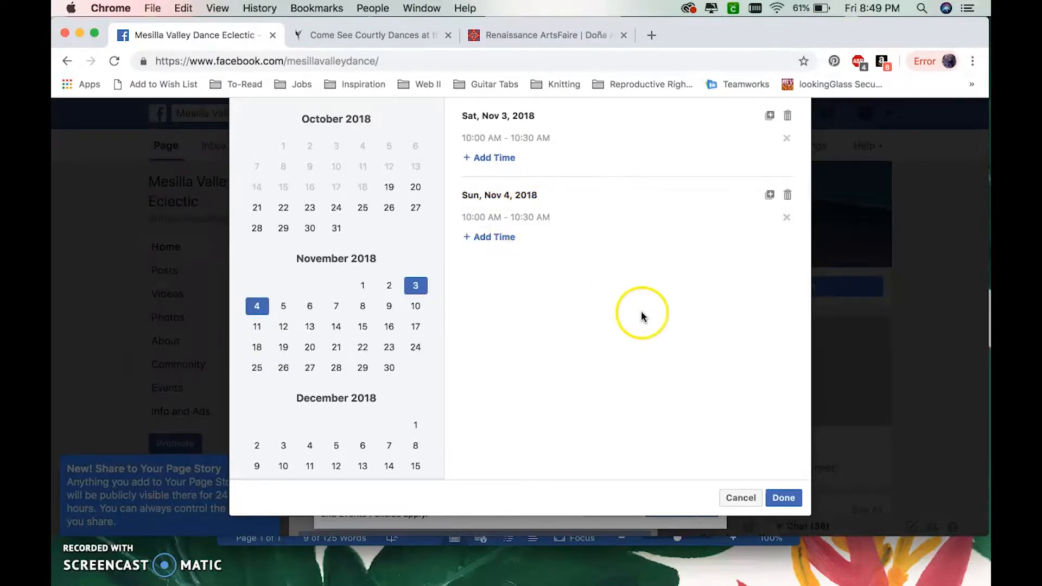
pyautogui.click(783, 498)
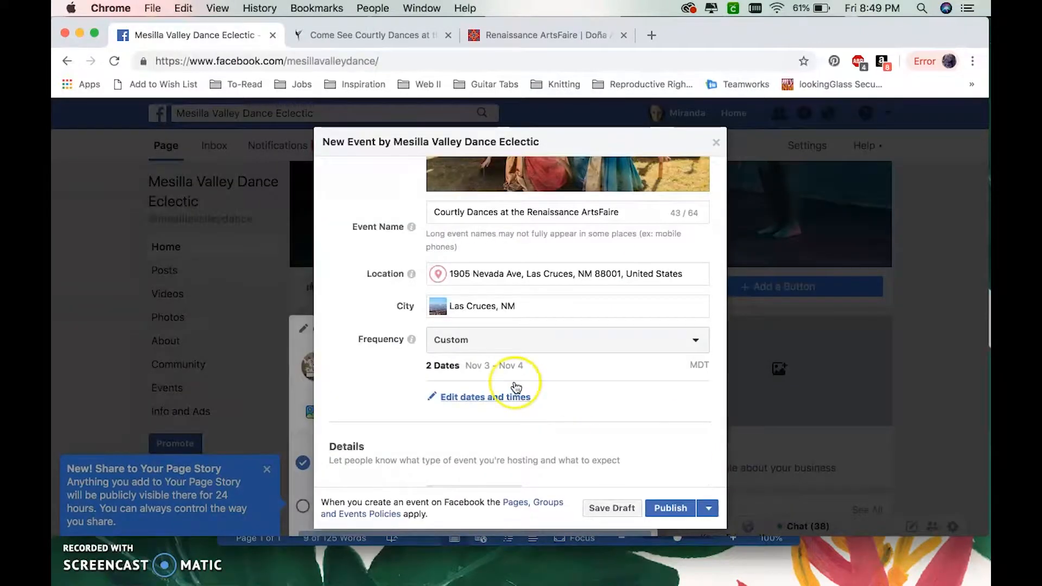
# - Set the event's category to Dance
pyautogui.scroll(-5, 516, 386)
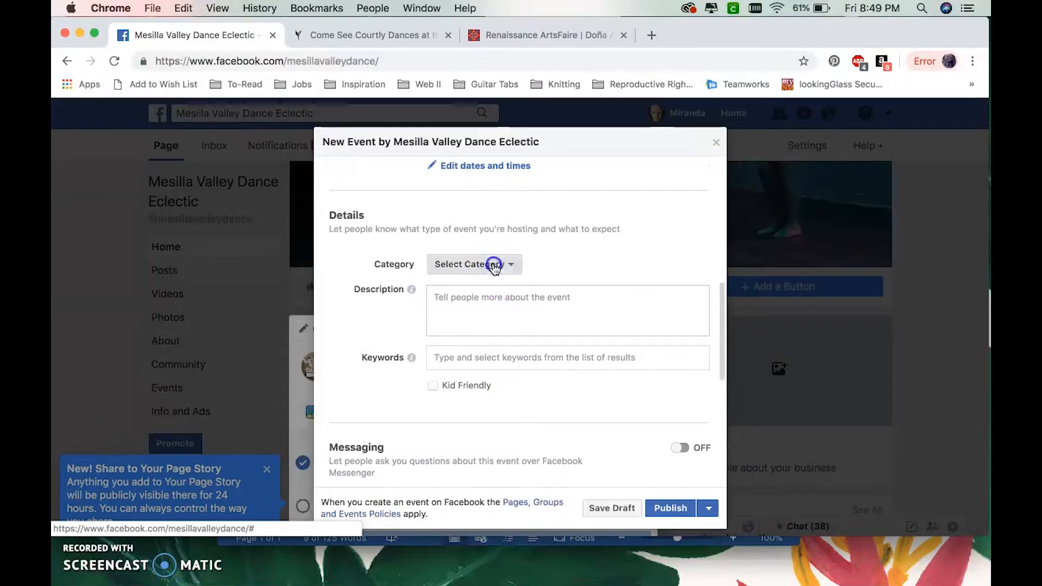
pyautogui.click(494, 266)
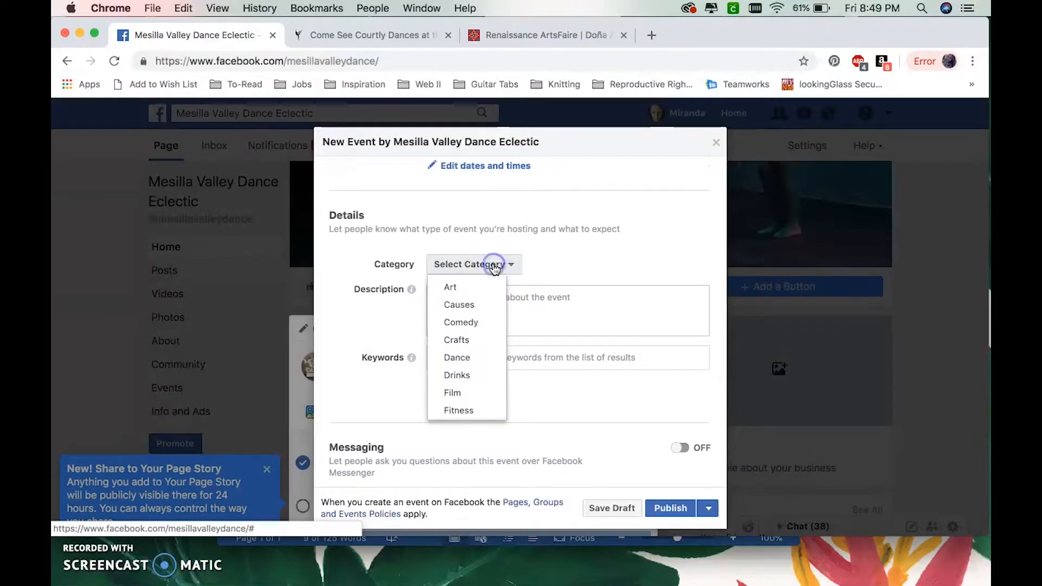
pyautogui.click(479, 358)
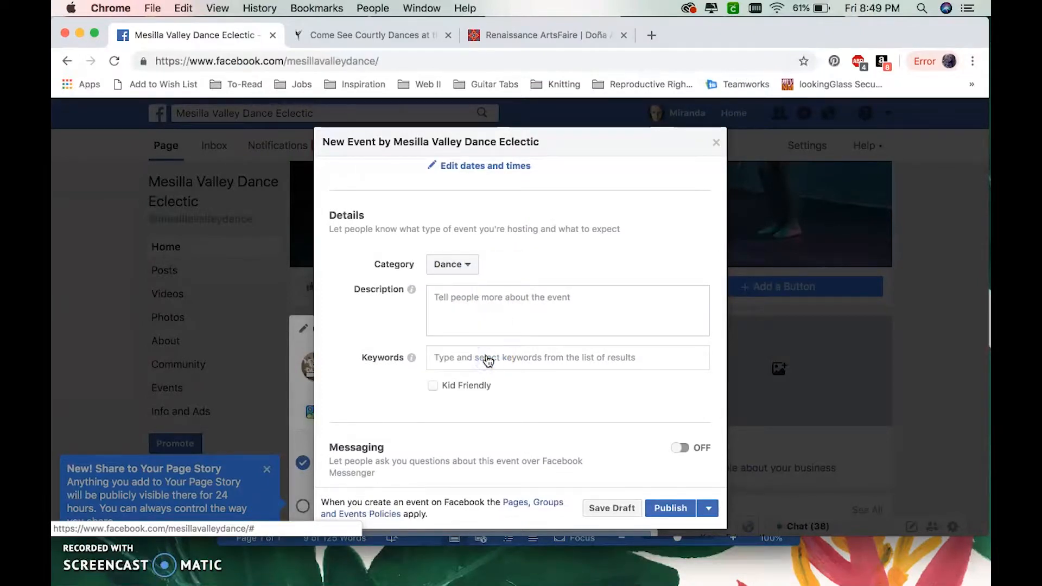
# - Copy the description paragraphs and both link lines from the Word document into the event's description
pyautogui.click(597, 564)
pyautogui.moveTo(337, 252); pyautogui.dragTo(562, 388)
pyautogui.press('super+c')
pyautogui.click(865, 25)
pyautogui.click(514, 305)
pyautogui.press('super+v')
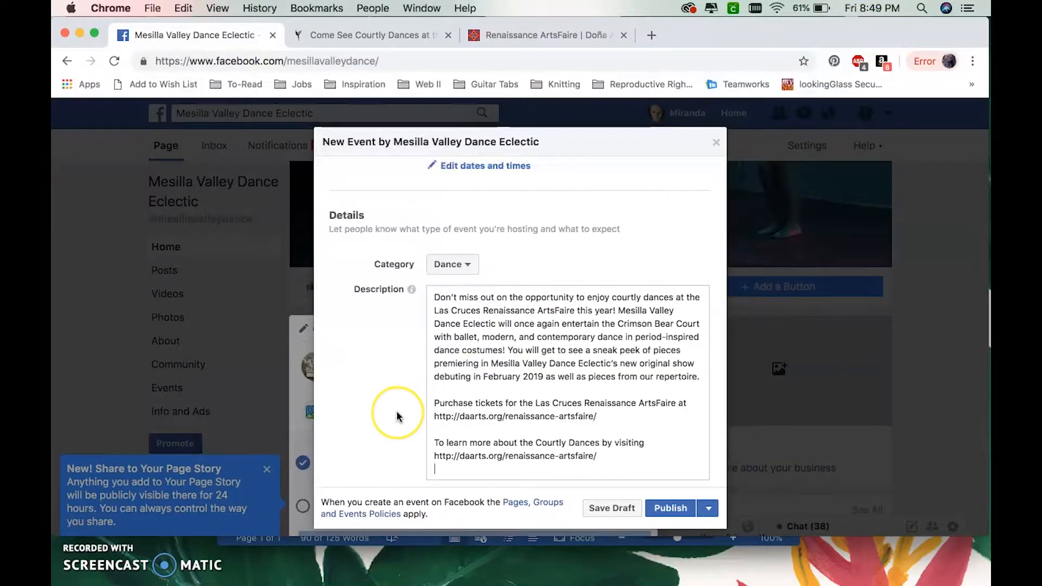
# - Add the keywords Dance performance, Ballet and Modern dance to the event
pyautogui.scroll(-3, 397, 415)
pyautogui.click(443, 408)
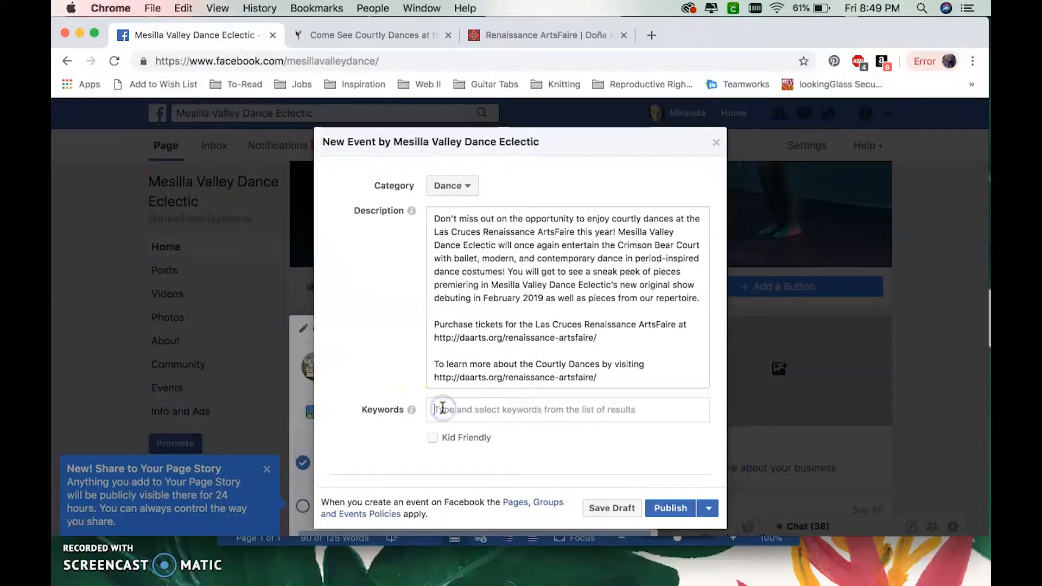
pyautogui.write('Dance ')
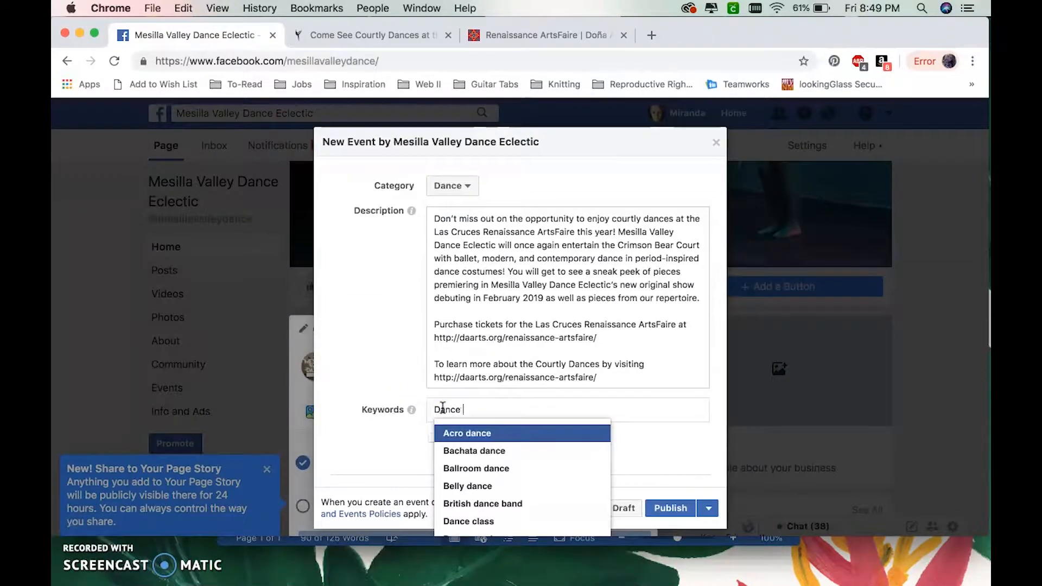
pyautogui.write('performance')
pyautogui.click(457, 434)
pyautogui.write('Ballet')
pyautogui.click(555, 436)
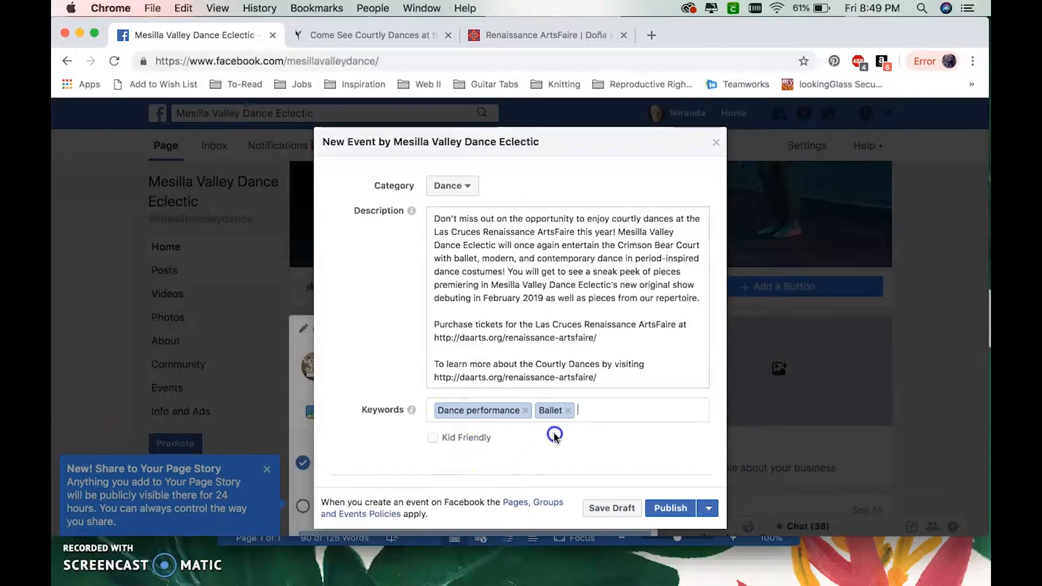
pyautogui.write('Moder')
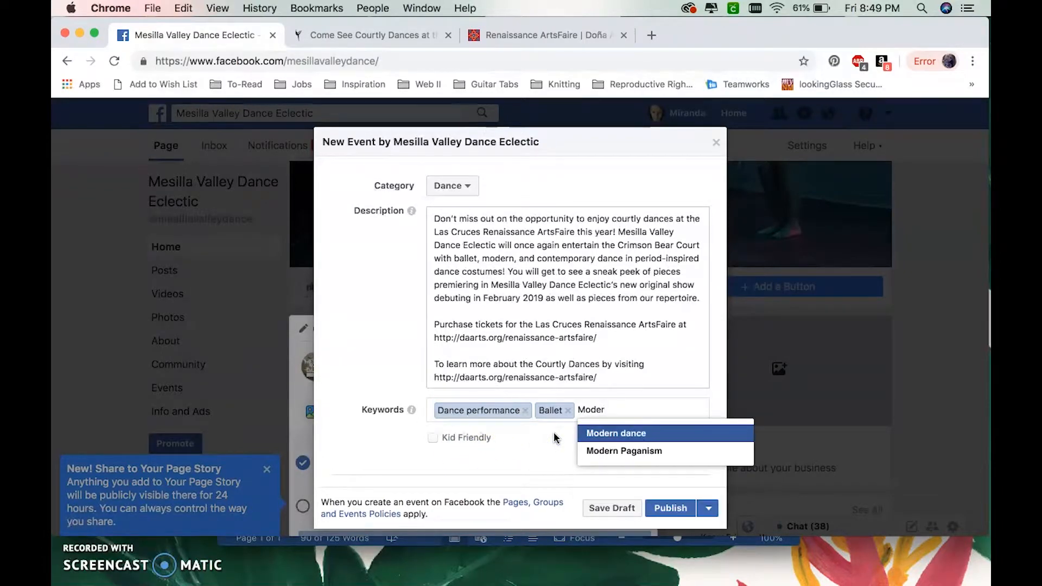
pyautogui.click(600, 433)
# - Mark the event as Kid Friendly and turn on Messaging for questions about it
pyautogui.click(433, 456)
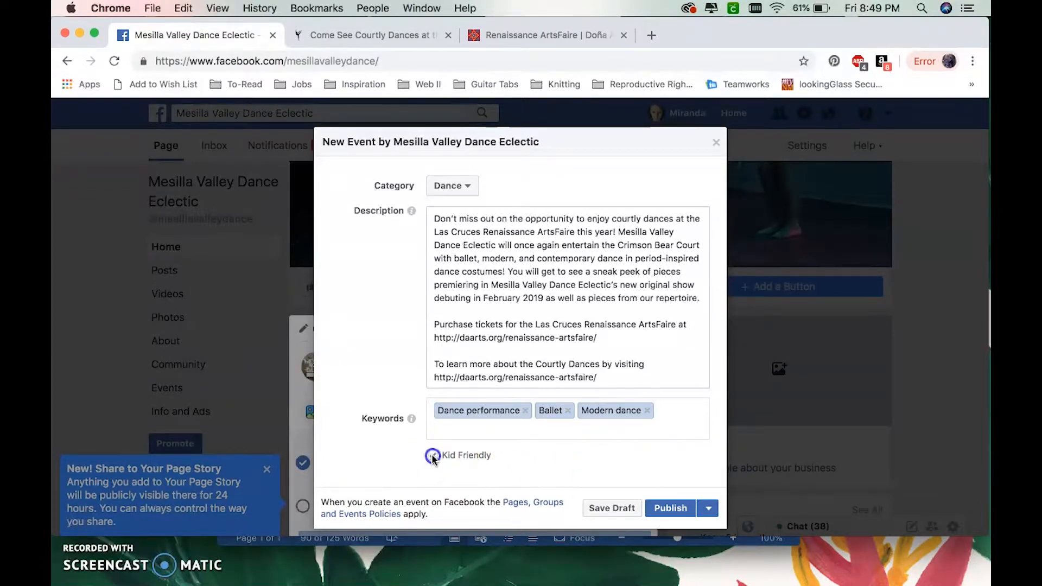
pyautogui.scroll(-5, 395, 443)
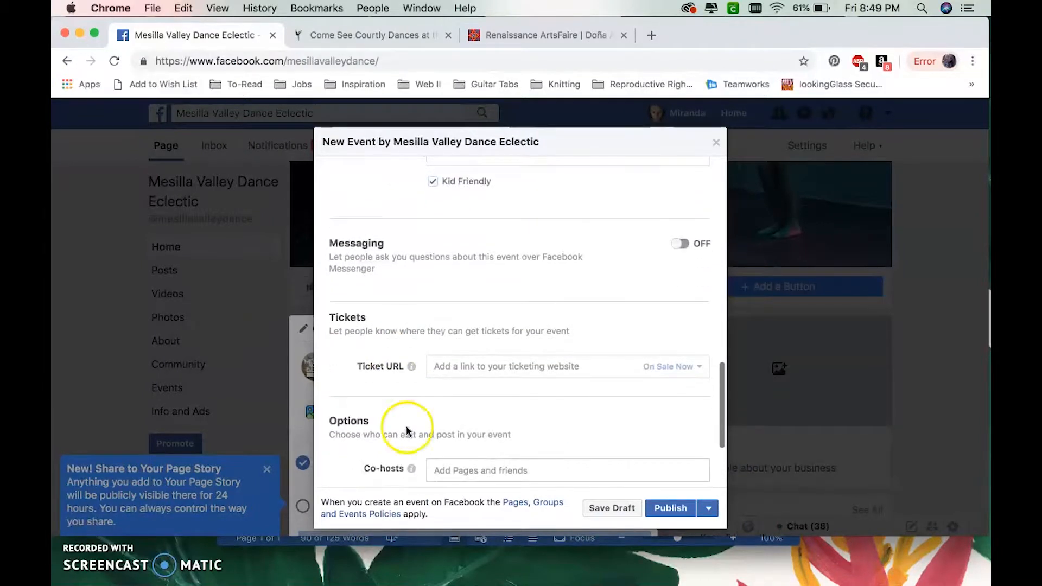
pyautogui.click(682, 244)
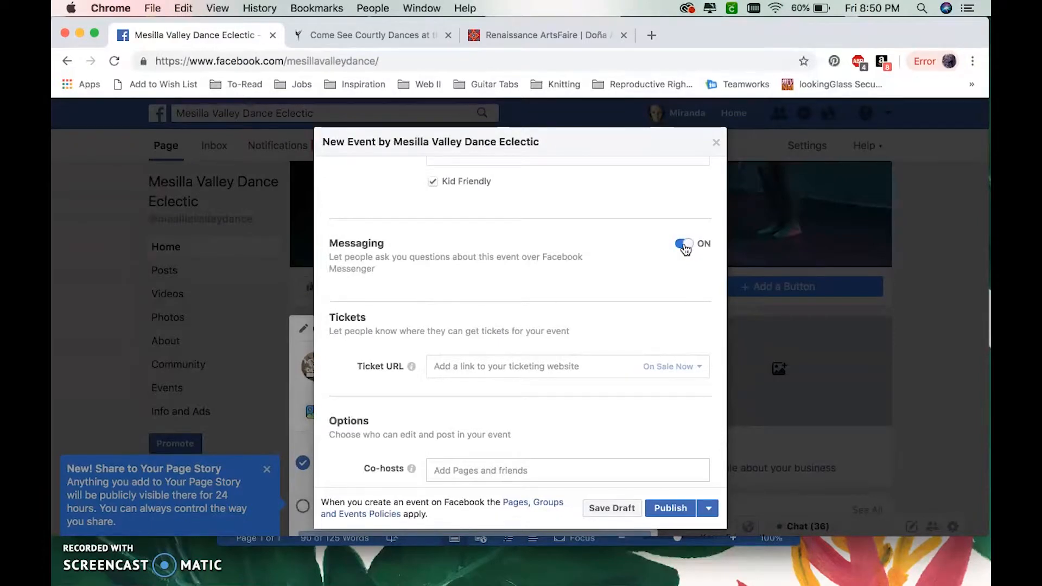
pyautogui.scroll(-3, 634, 344)
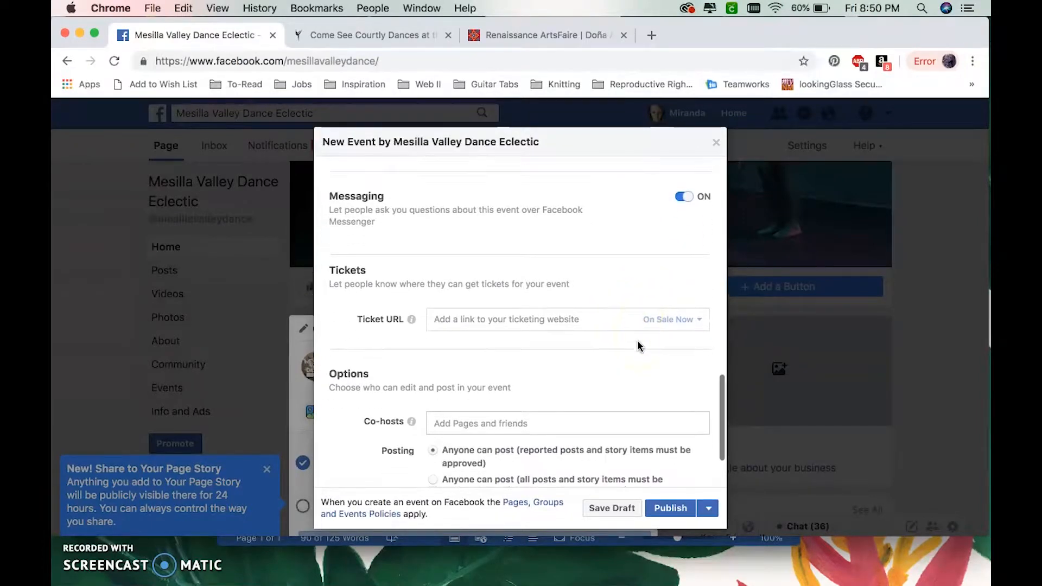
pyautogui.scroll(-1, 637, 342)
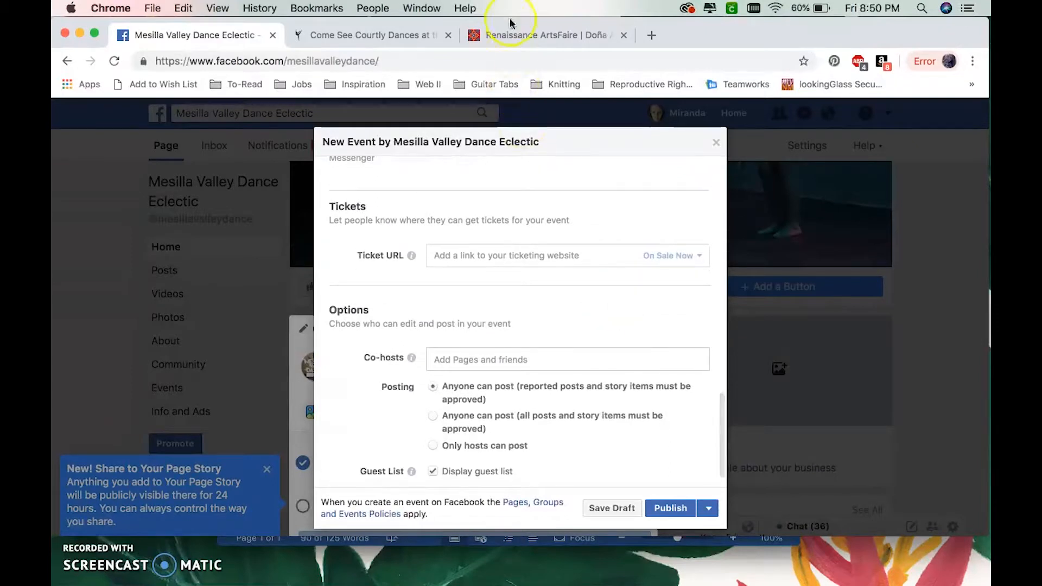
pyautogui.click(513, 33)
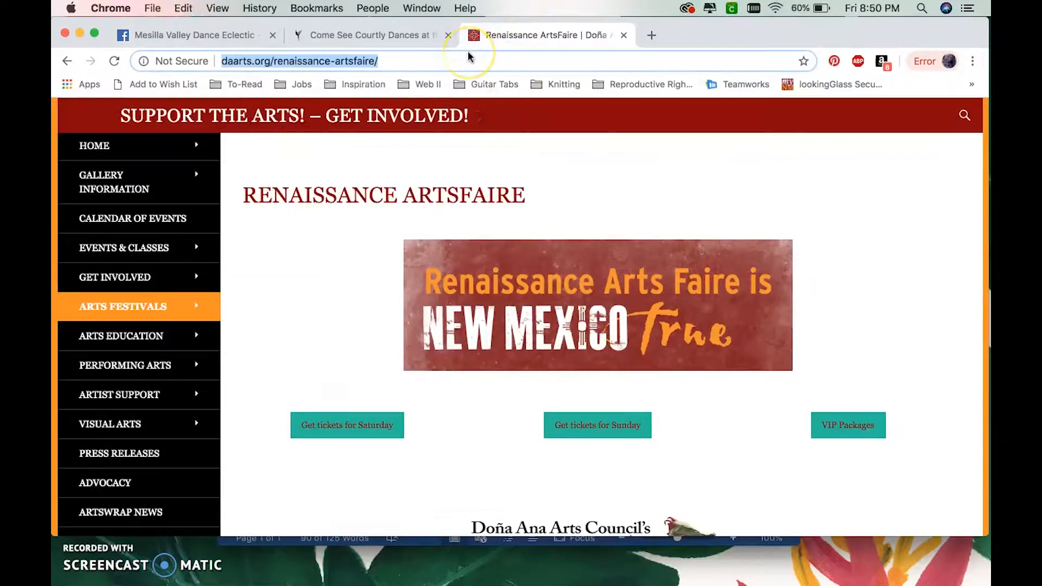
pyautogui.click(197, 33)
pyautogui.click(482, 362)
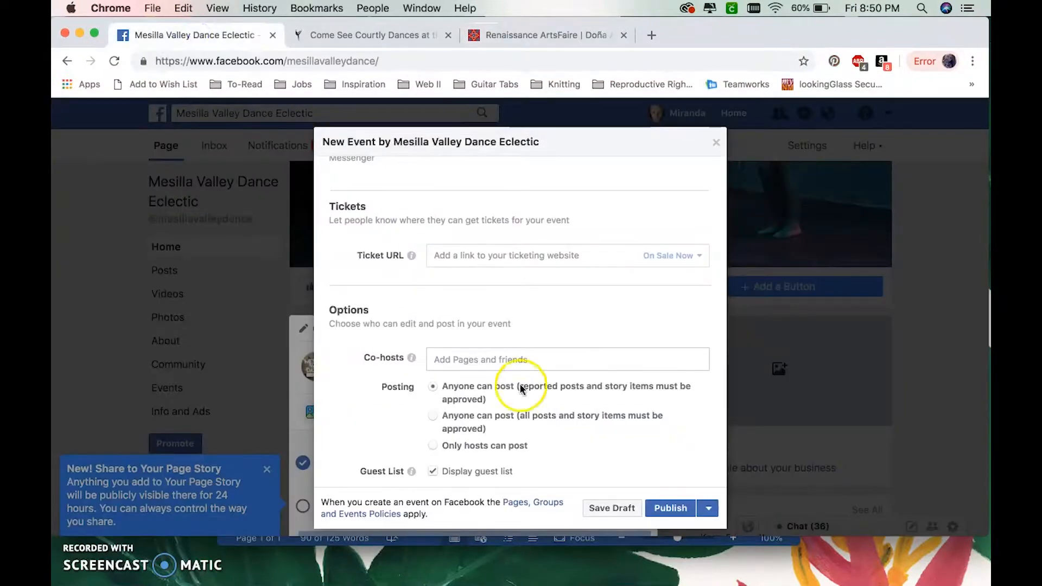
pyautogui.click(470, 259)
pyautogui.press('super+v')
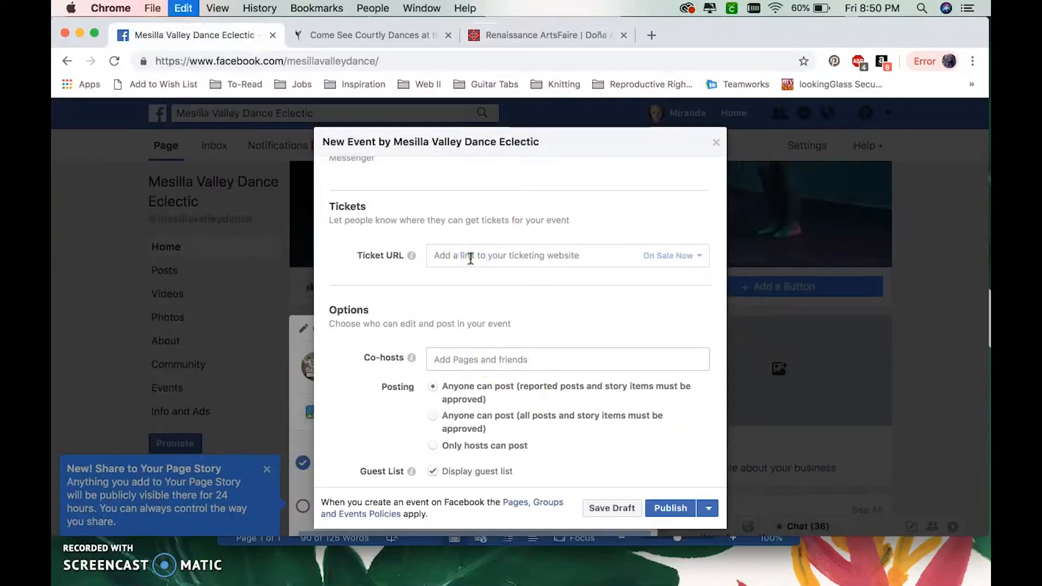
# - Review the co-host and posting options and the event details, and publish the event
pyautogui.scroll(-1, 555, 333)
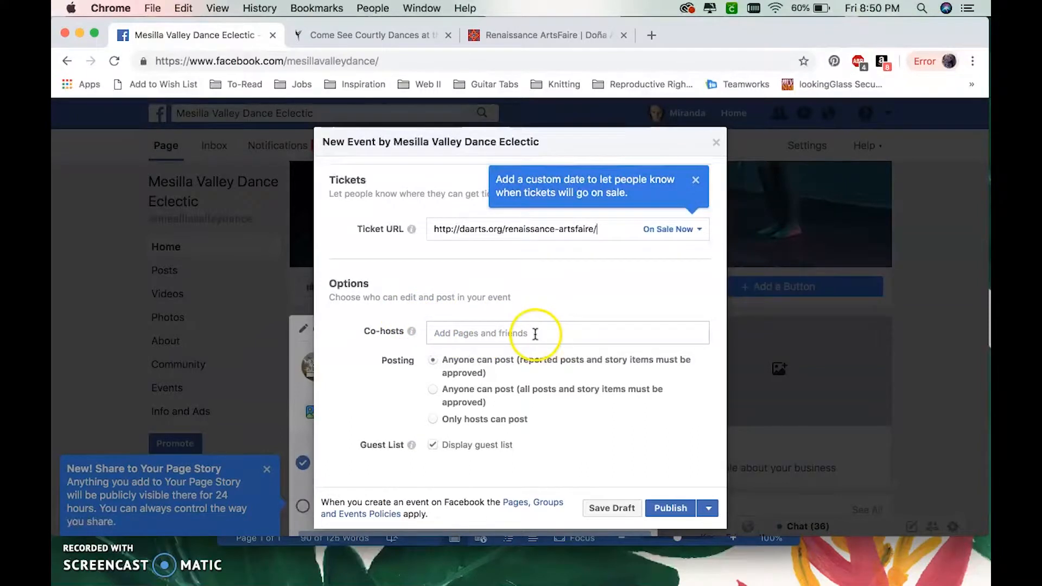
pyautogui.click(523, 310)
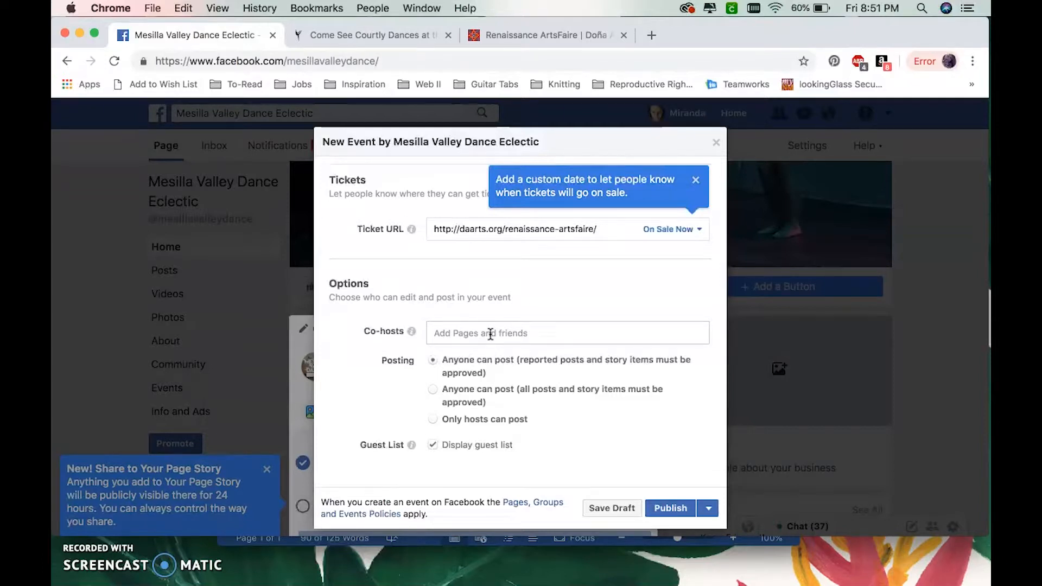
pyautogui.click(453, 365)
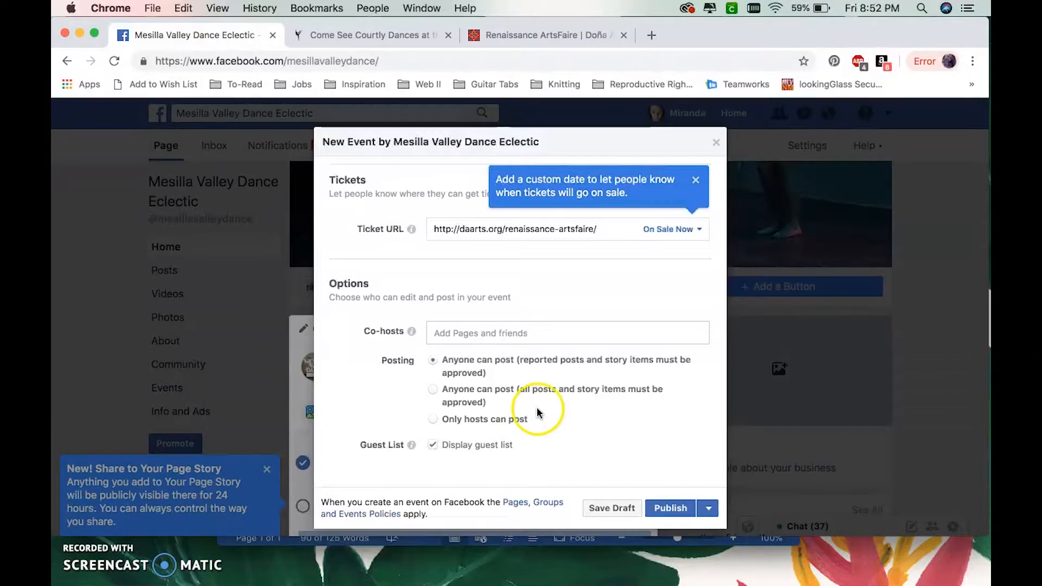
pyautogui.scroll(10, 554, 386)
pyautogui.scroll(10, 555, 386)
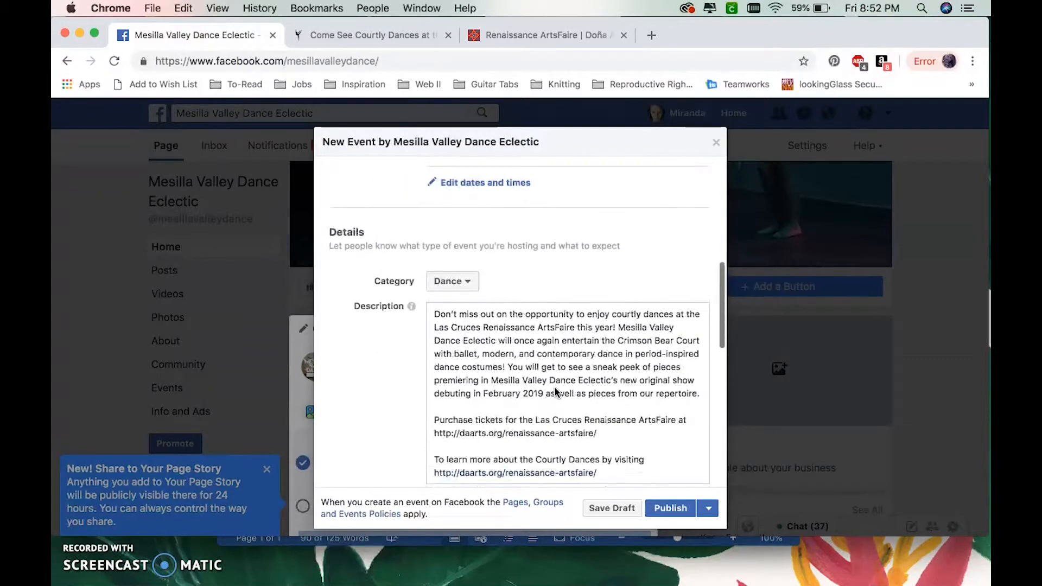
pyautogui.scroll(2, 555, 386)
pyautogui.click(673, 514)
pyautogui.click(624, 512)
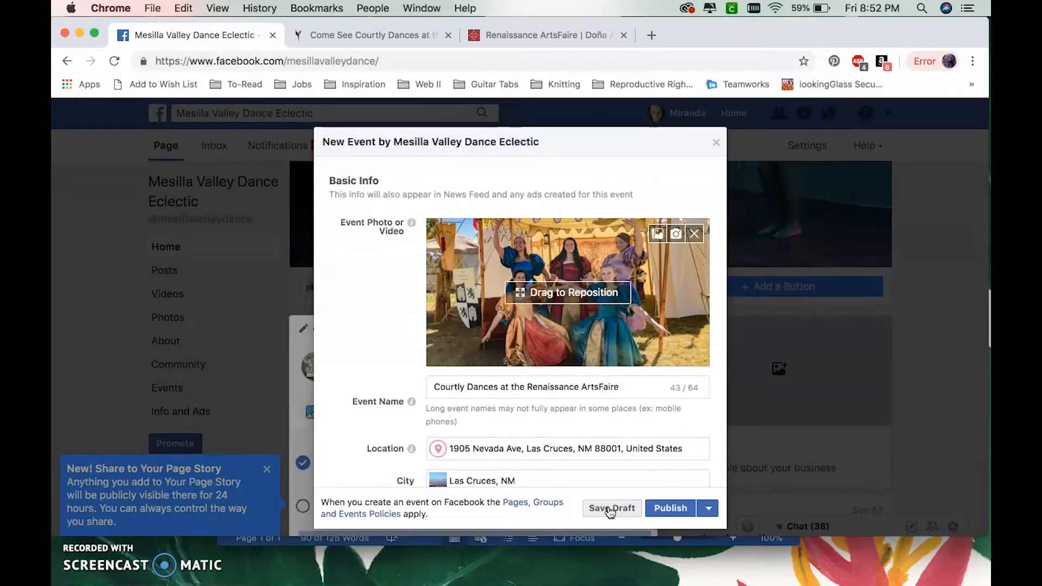
pyautogui.click(679, 509)
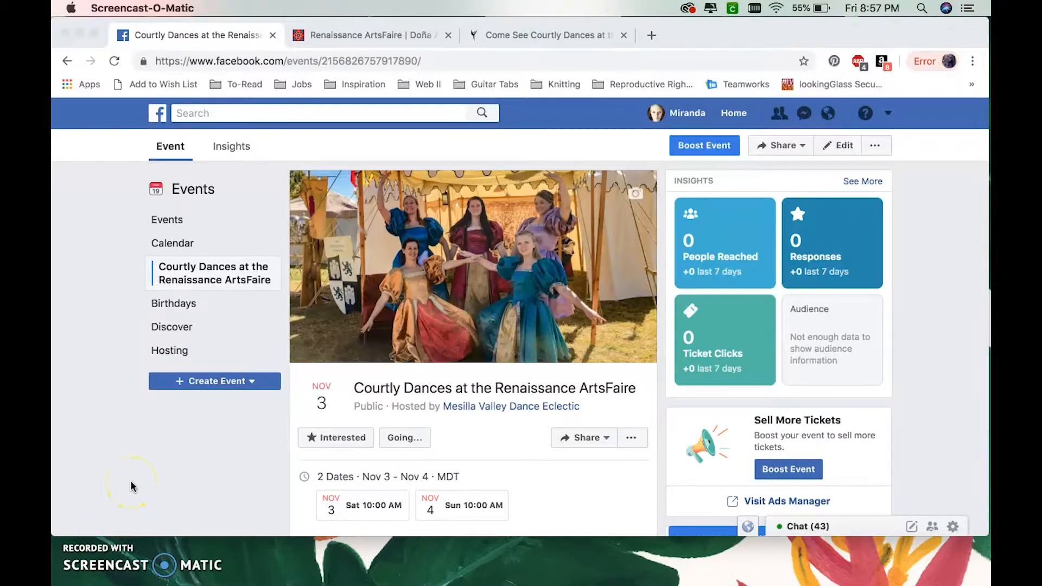
# - Review the published event page and open the ticket purchase link in its details to check it
pyautogui.scroll(-5, 130, 486)
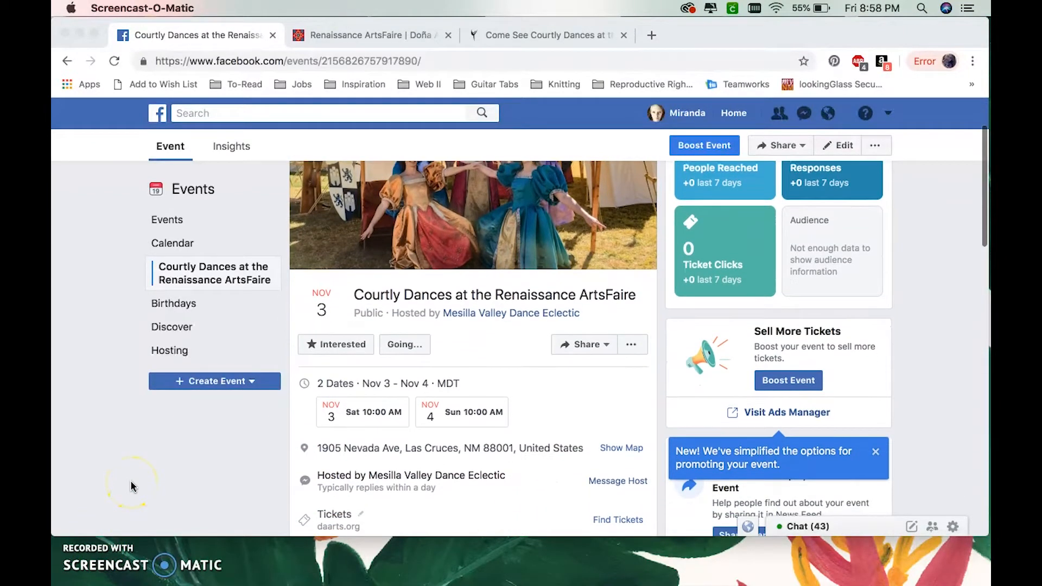
pyautogui.scroll(-2, 131, 486)
pyautogui.scroll(-5, 131, 487)
pyautogui.scroll(-4, 130, 487)
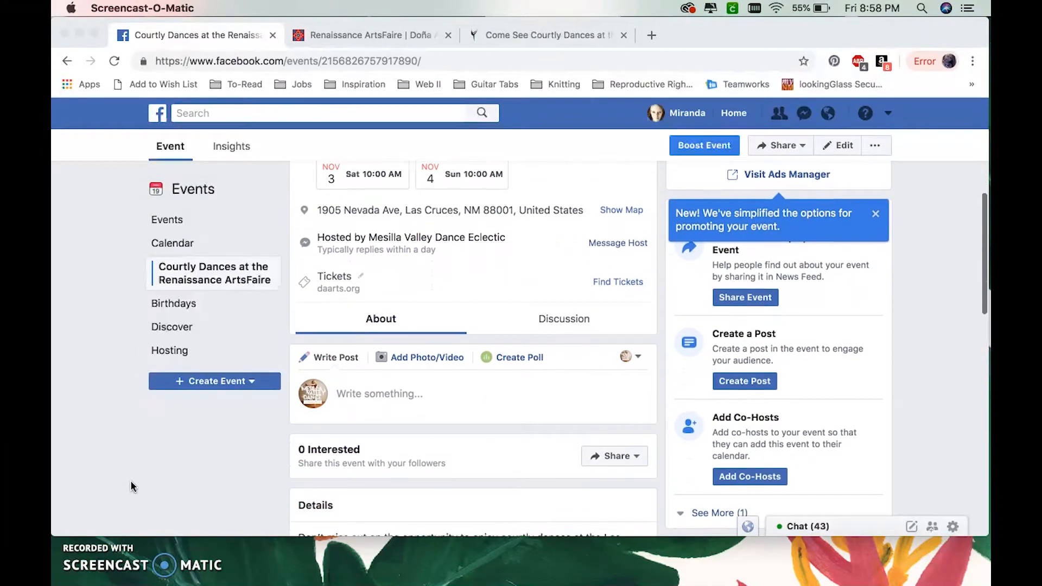
pyautogui.scroll(-8, 130, 487)
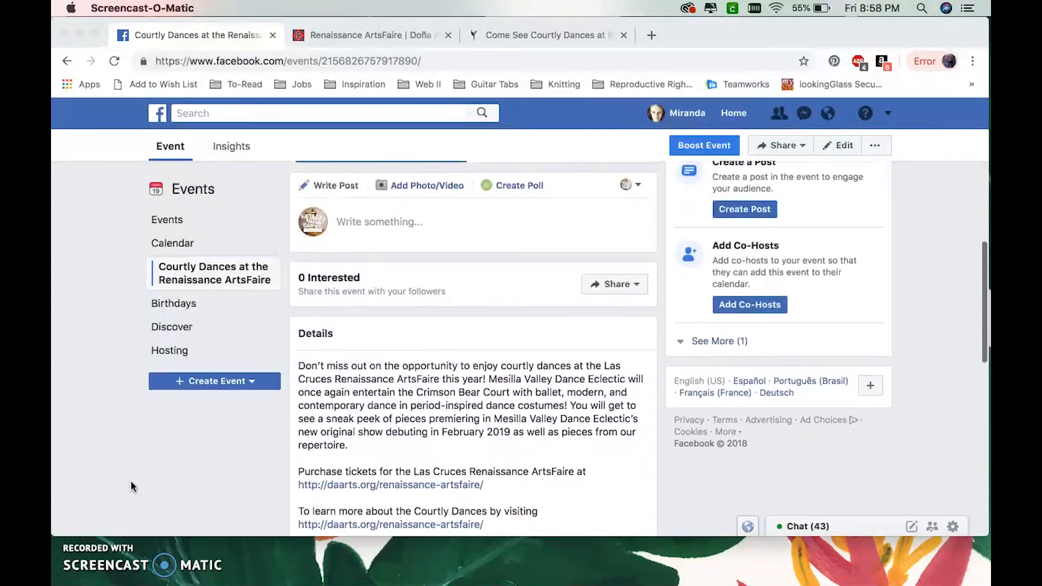
pyautogui.click(372, 432)
pyautogui.click(372, 429)
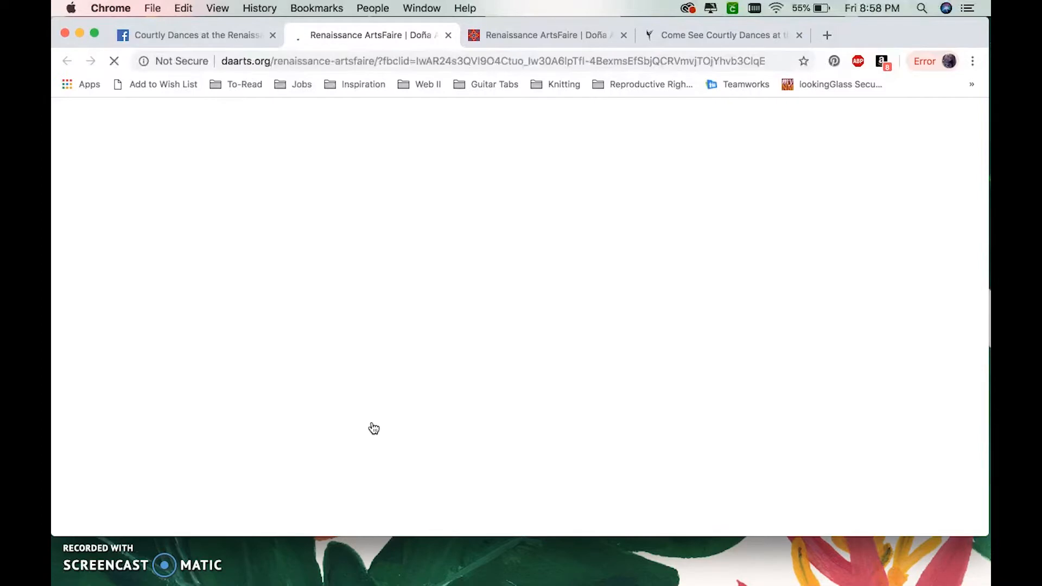
pyautogui.scroll(-4, 373, 429)
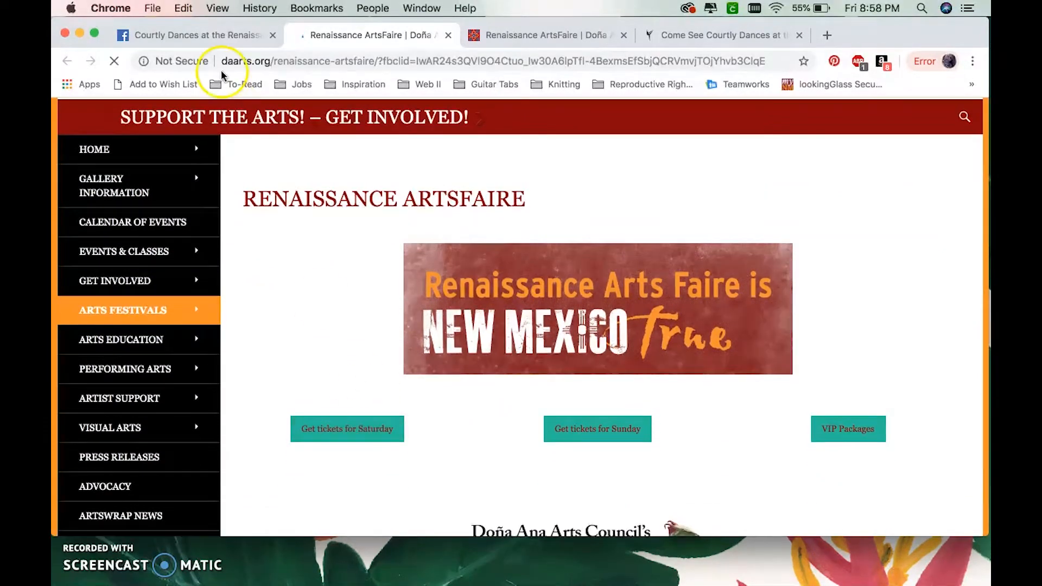
# - Return to the event, test the link for learning more about the Courtly Dances, and close the page it opens
pyautogui.click(209, 34)
pyautogui.click(354, 463)
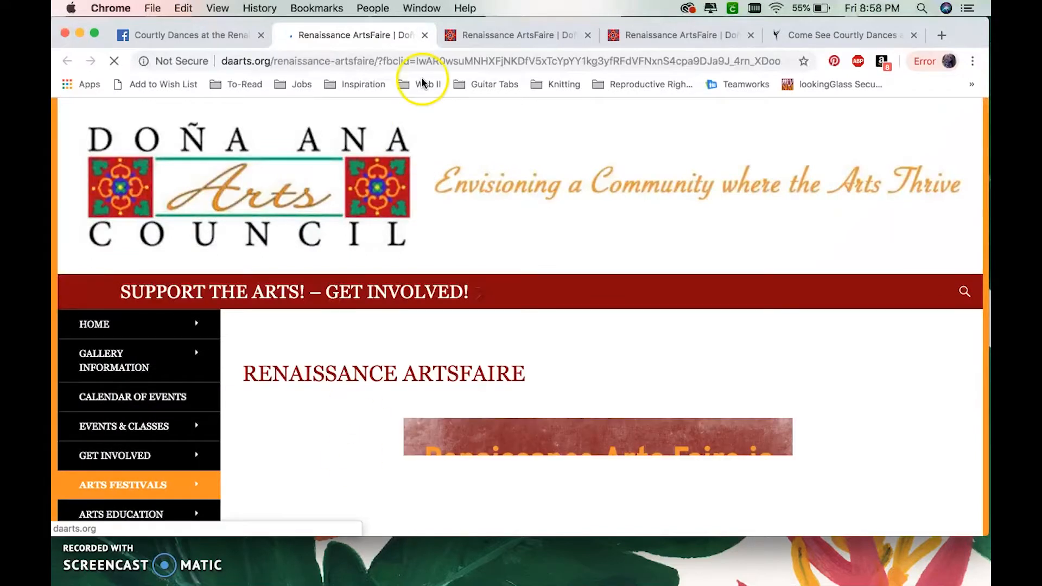
pyautogui.click(425, 34)
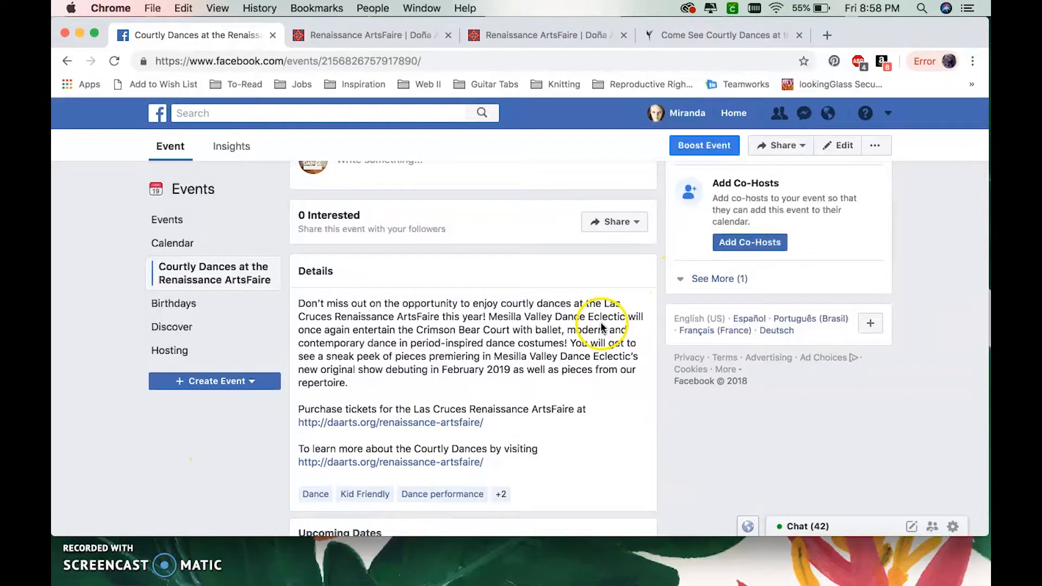
# - Open the Courtly Dances event for editing and check the description's source text in the Word document before returning to Chrome
pyautogui.scroll(10, 541, 339)
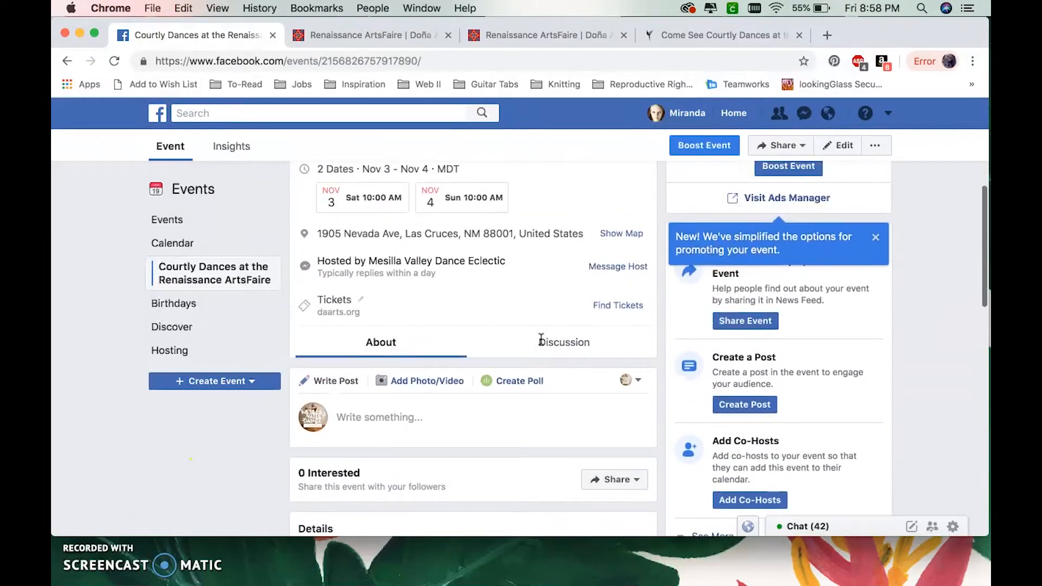
pyautogui.scroll(5, 541, 339)
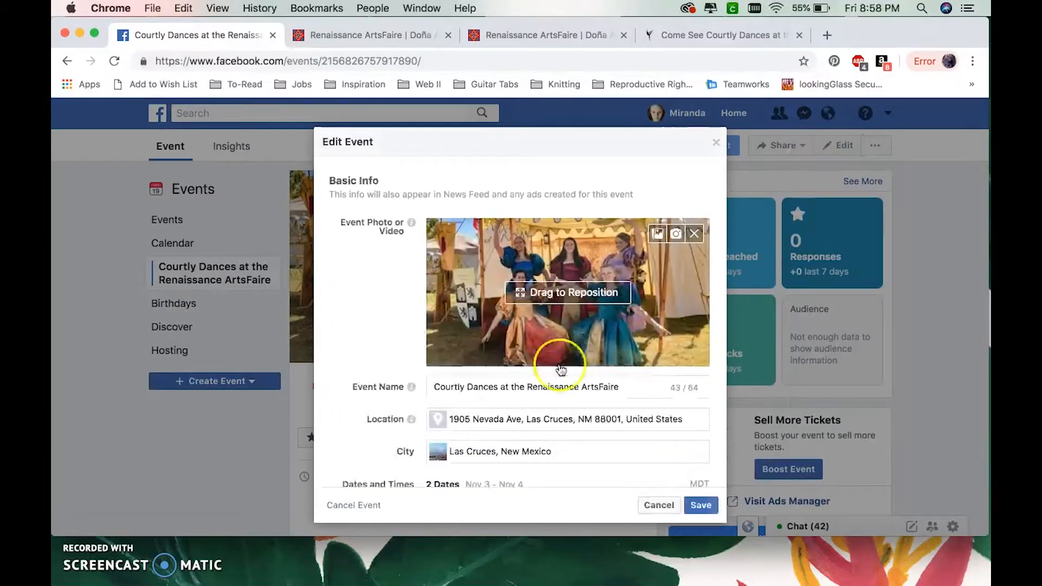
pyautogui.click(576, 569)
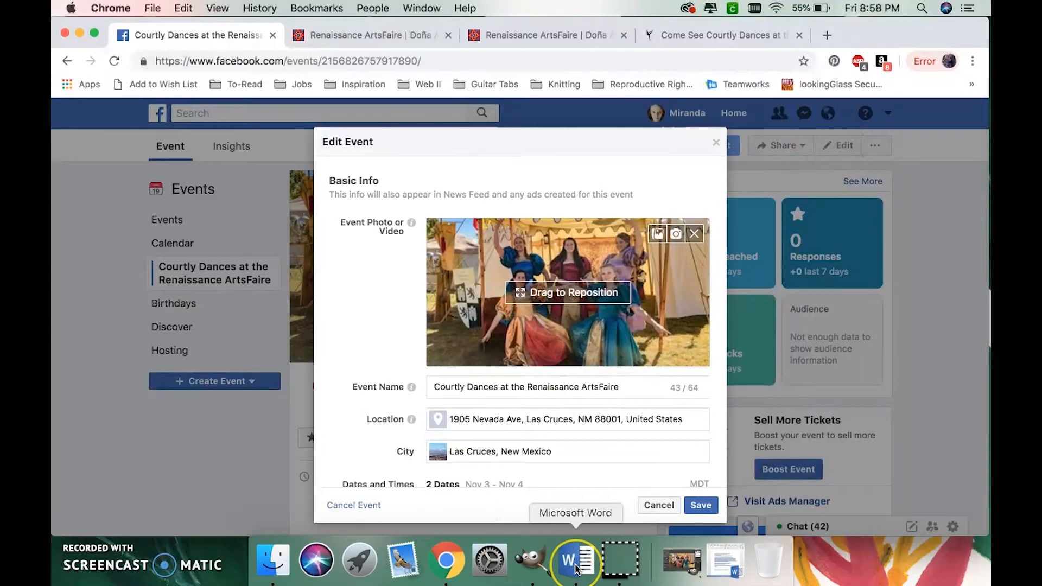
pyautogui.click(723, 565)
pyautogui.moveTo(337, 253); pyautogui.dragTo(525, 396)
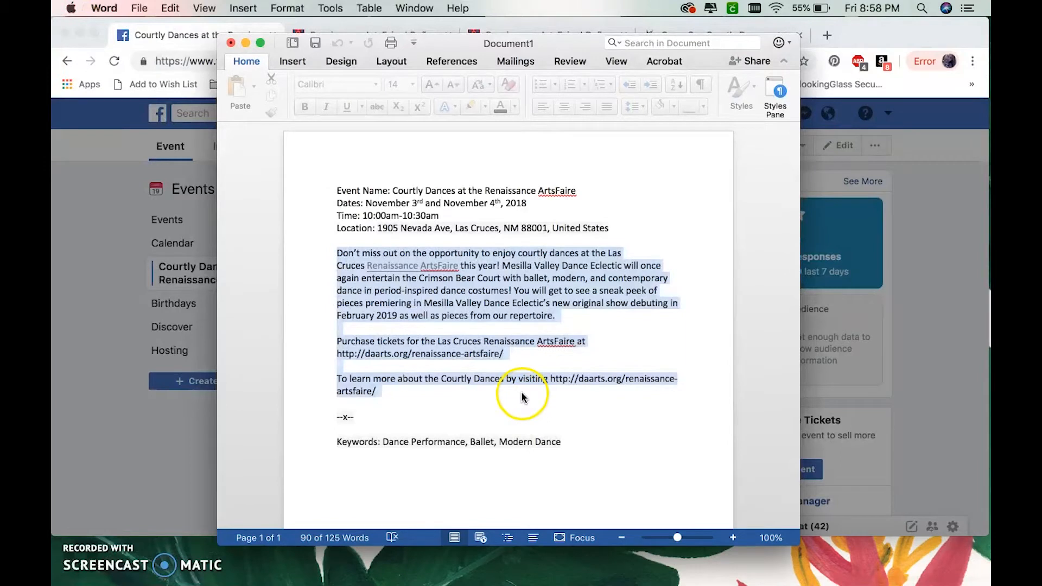
pyautogui.click(807, 21)
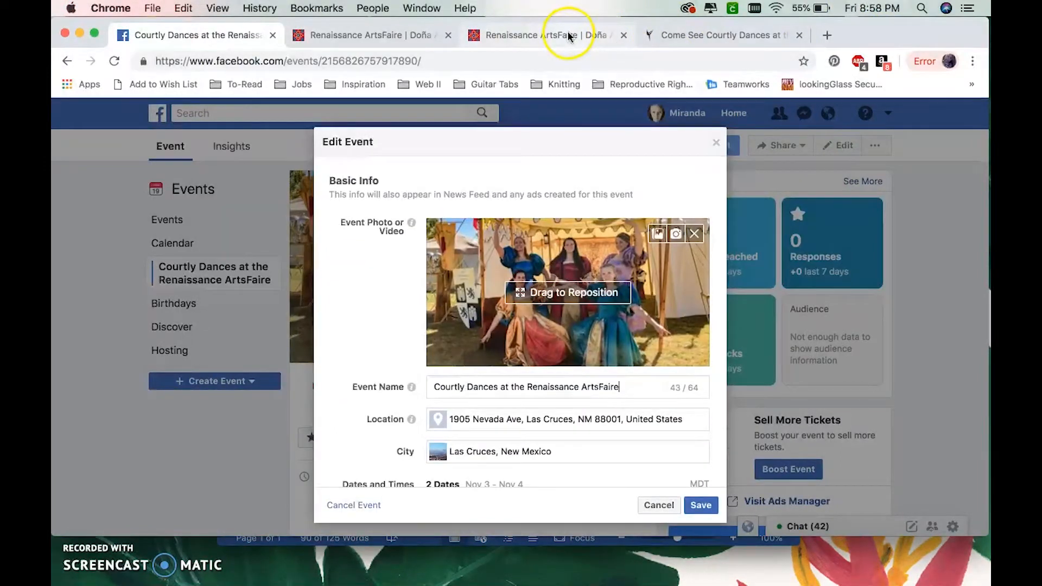
pyautogui.click(701, 32)
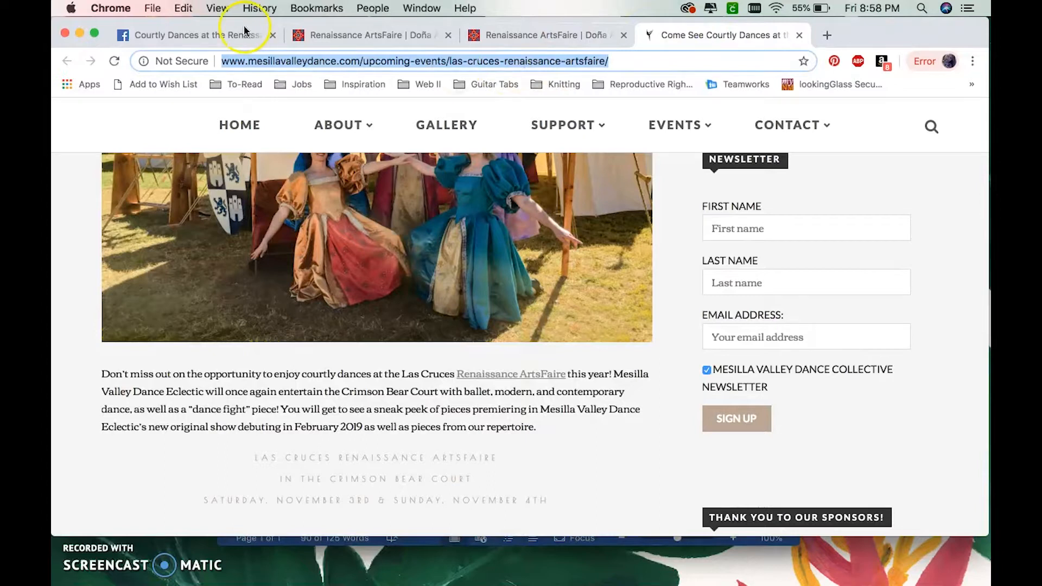
pyautogui.click(214, 34)
pyautogui.scroll(-1, 515, 443)
pyautogui.scroll(-10, 515, 444)
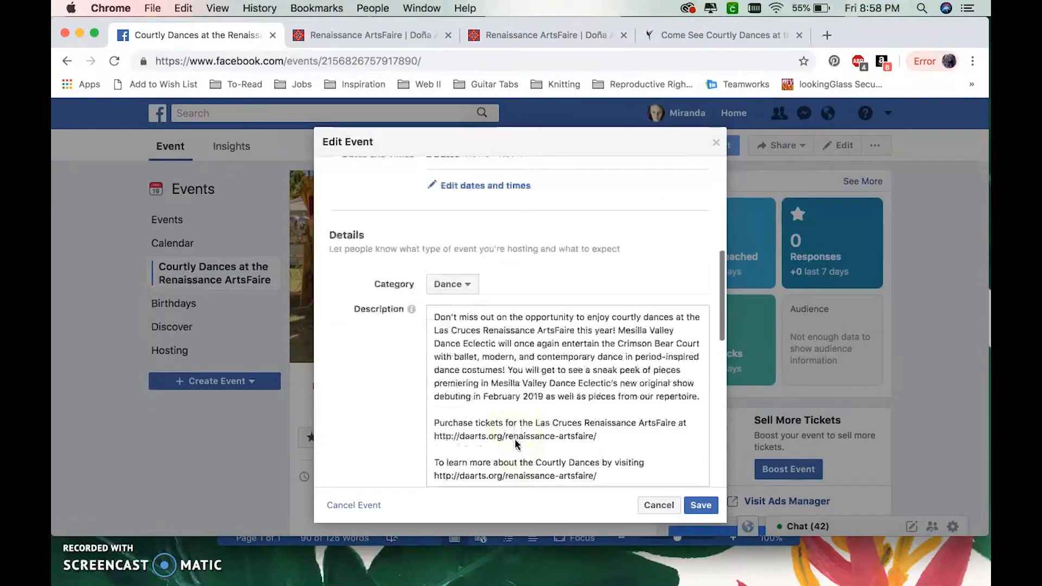
pyautogui.moveTo(596, 316); pyautogui.dragTo(429, 314)
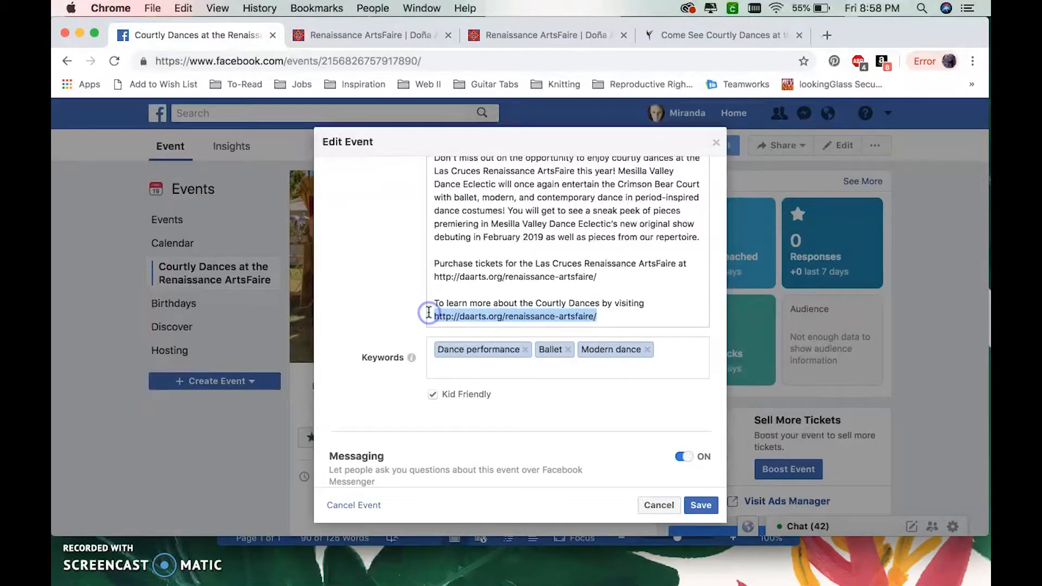
pyautogui.write('http://www.mesillavalleydance.com/upcoming-events/las-cruces-renaissance-artsfaire/')
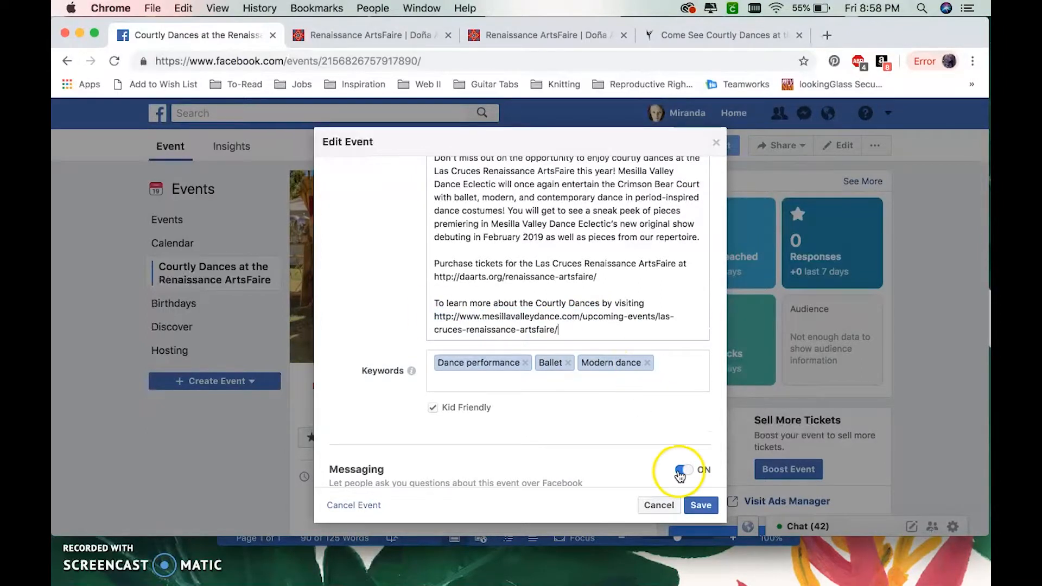
pyautogui.click(700, 506)
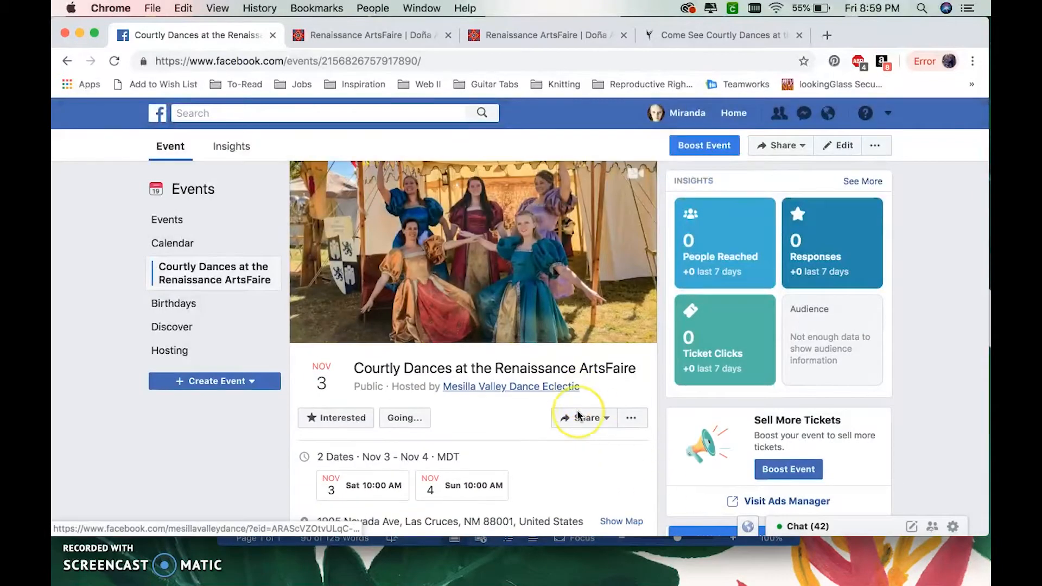
# - Test the updated learn-more link in the event details and look through the Las Cruces Renaissance ArtsFaire page it opens
pyautogui.scroll(-10, 578, 412)
pyautogui.scroll(-2, 577, 415)
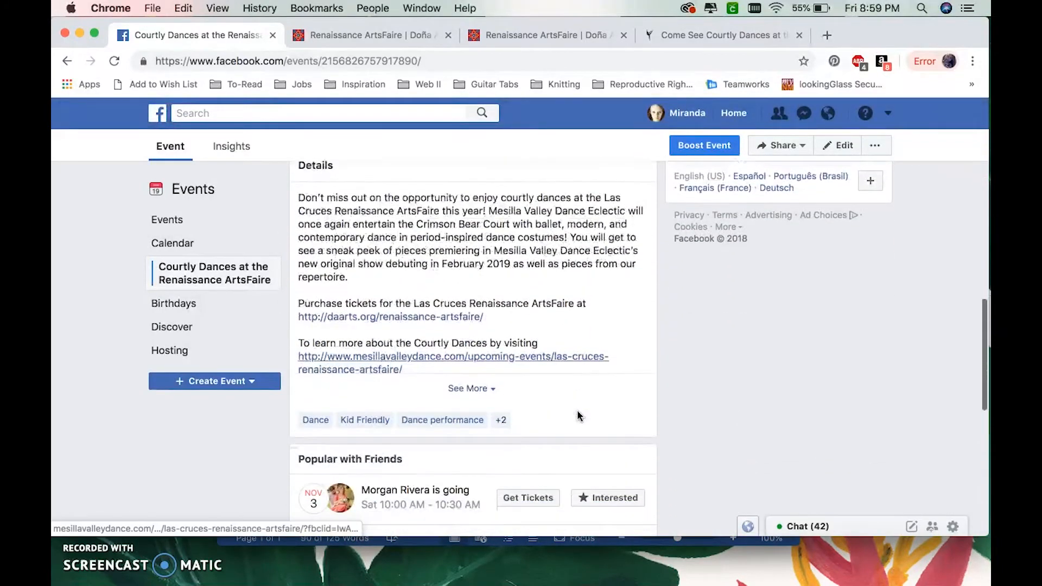
pyautogui.click(540, 358)
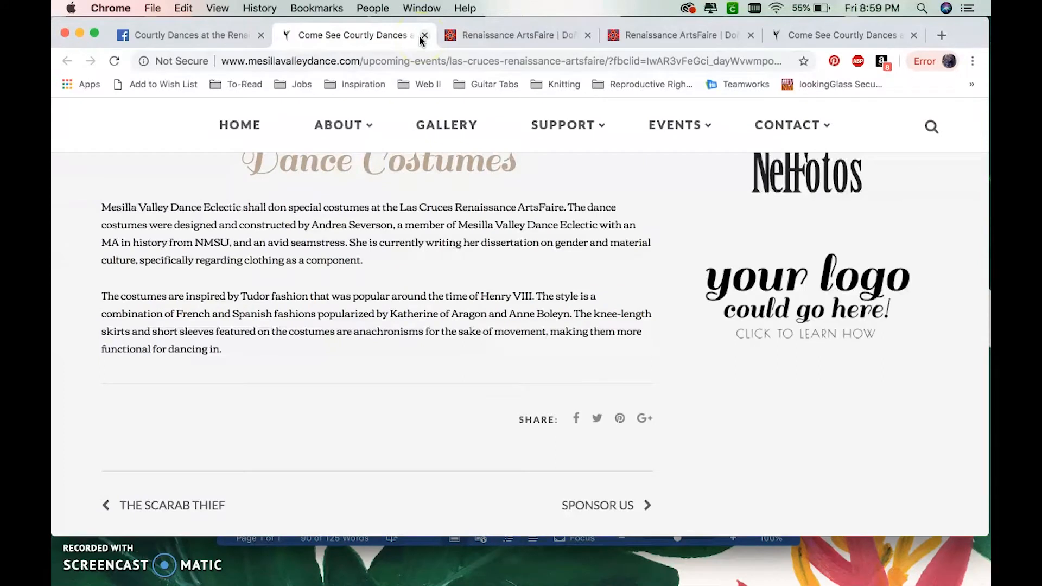
pyautogui.scroll(10, 419, 148)
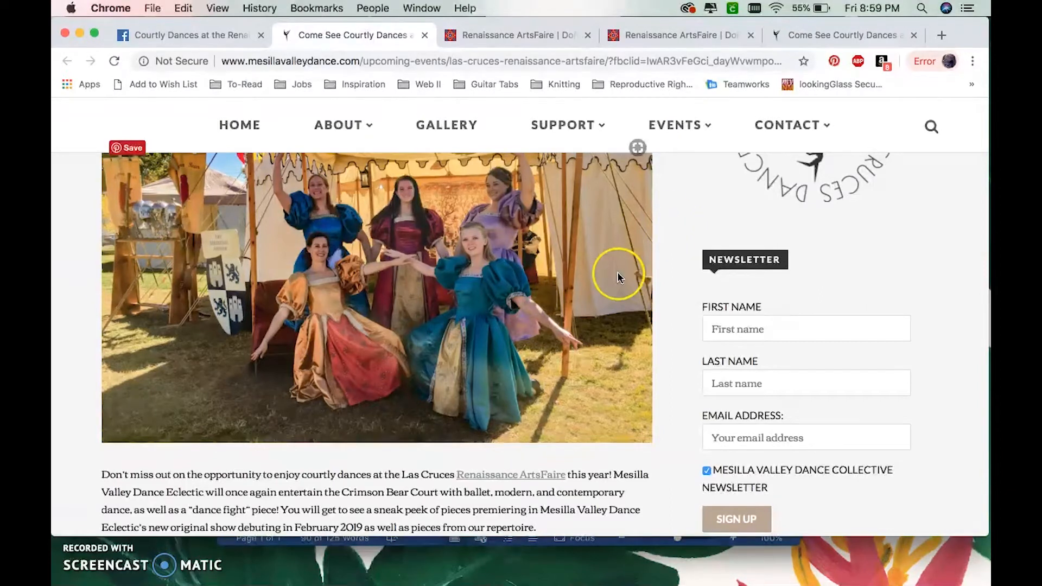
pyautogui.scroll(5, 618, 274)
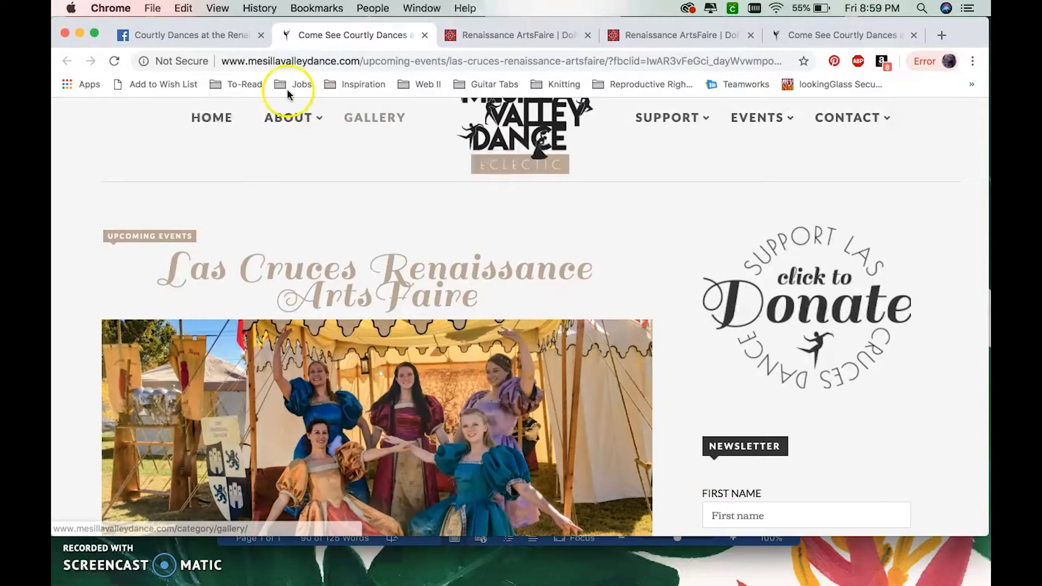
# - Return to the Facebook event and review its page from the details down to the host information and back to the cover photo
pyautogui.click(205, 33)
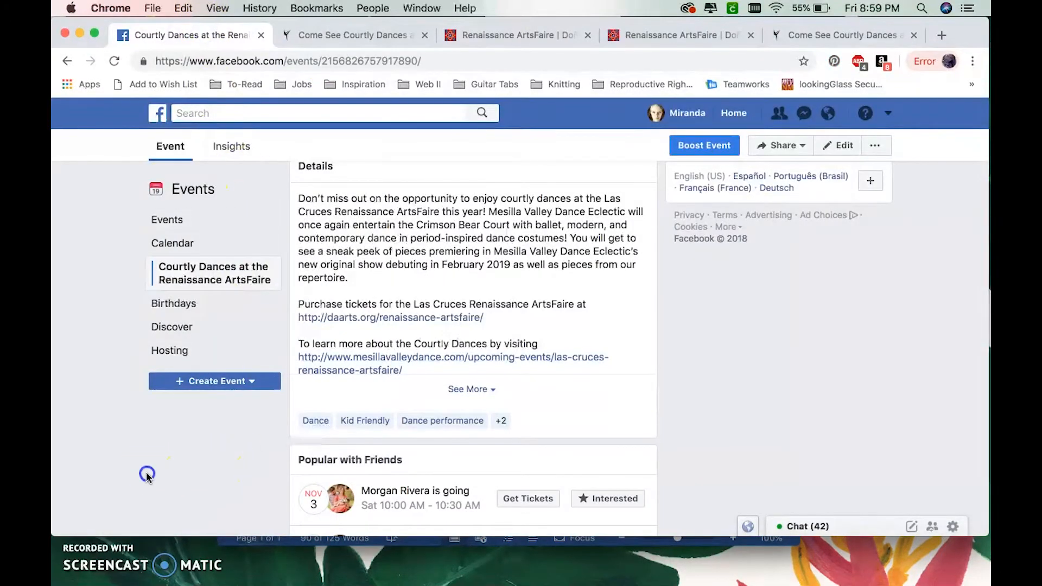
pyautogui.scroll(-5, 145, 474)
pyautogui.scroll(-2, 146, 477)
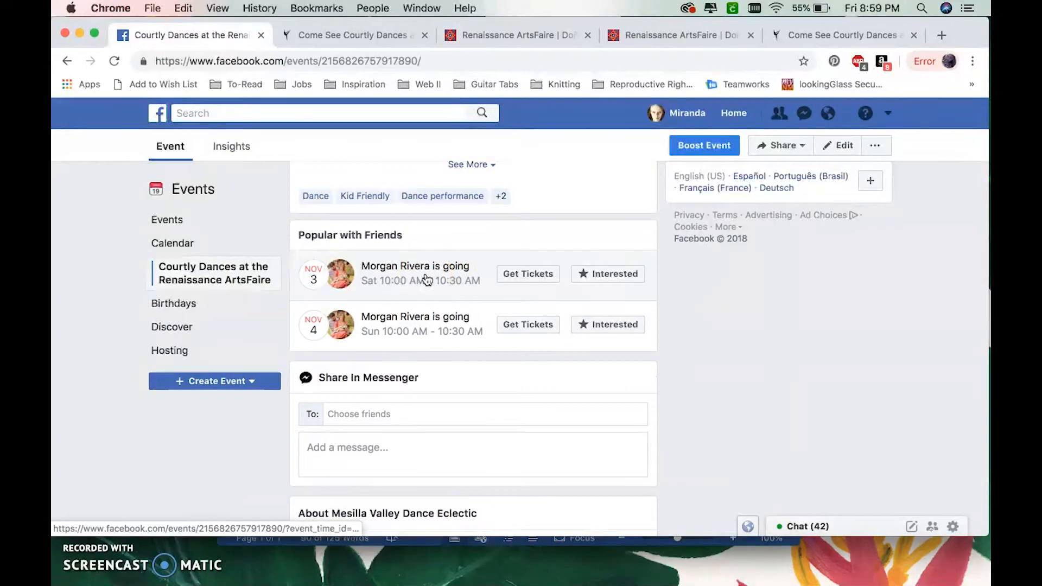
pyautogui.scroll(-6, 754, 404)
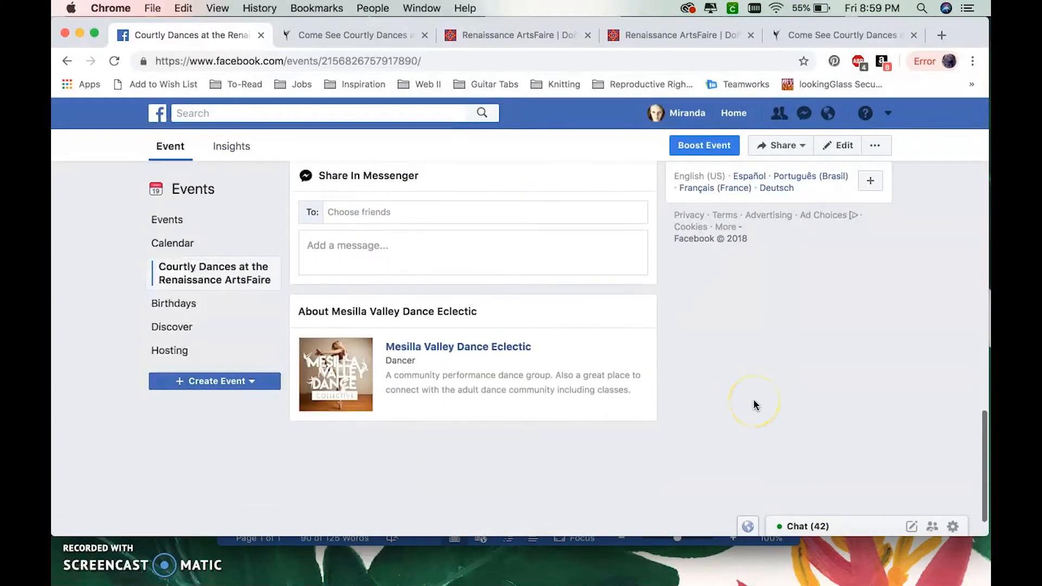
pyautogui.scroll(10, 754, 404)
pyautogui.scroll(10, 753, 403)
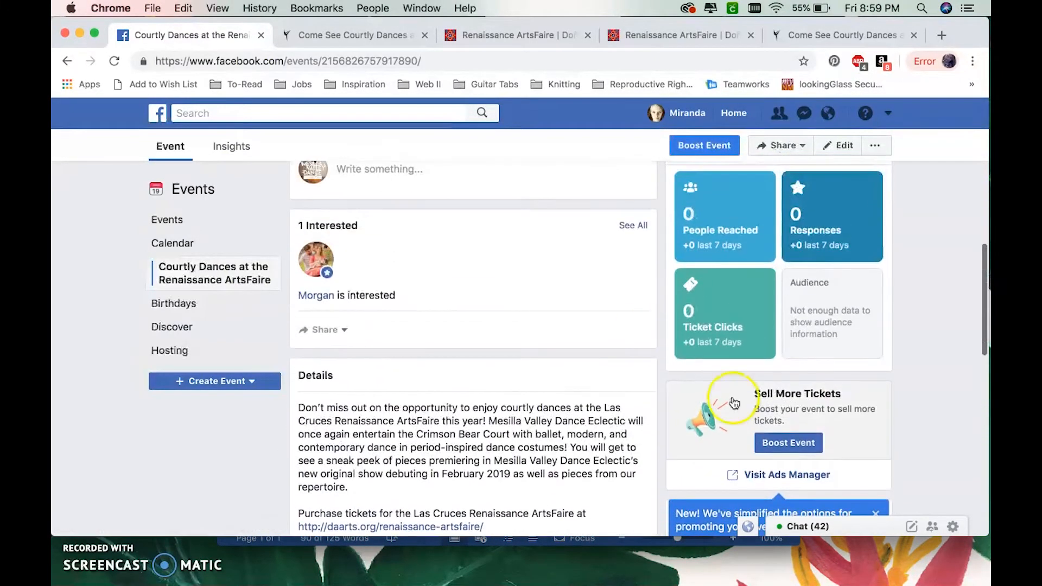
pyautogui.click(129, 279)
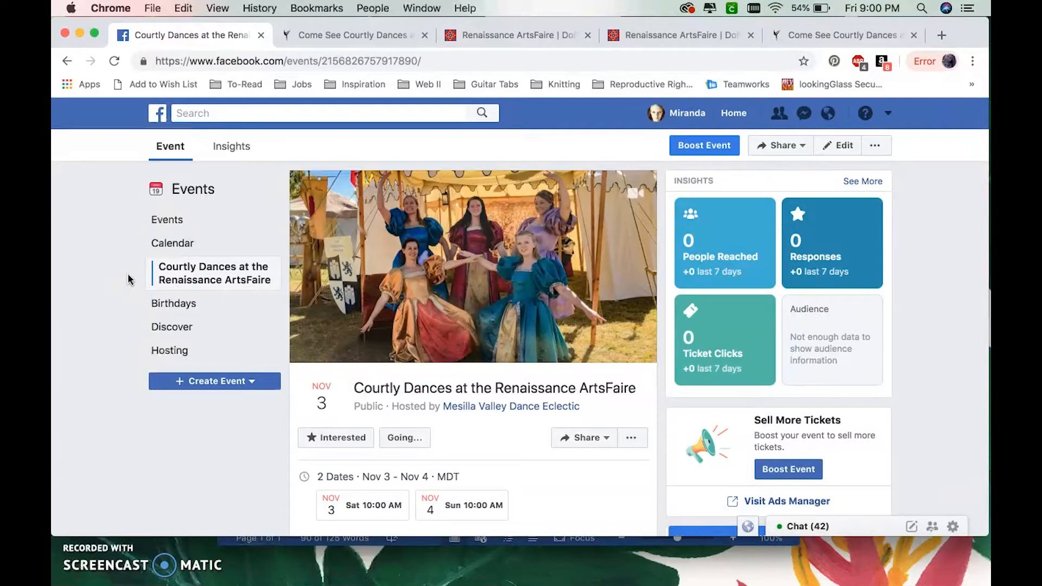
# - Open the Donate page from the Mesilla Valley Dance event page, look through it, and return to the Facebook event
pyautogui.click(317, 33)
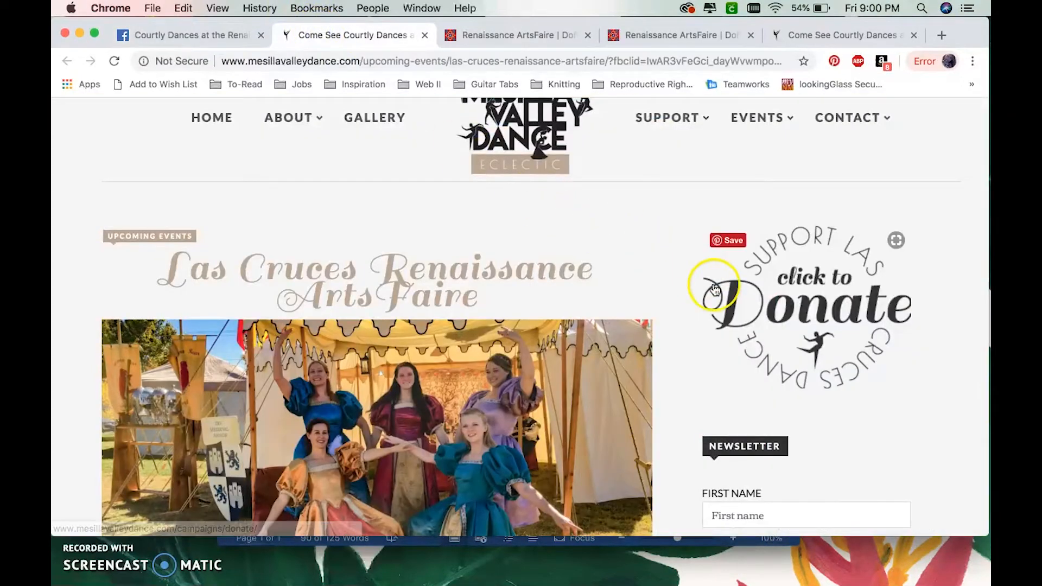
pyautogui.click(806, 310)
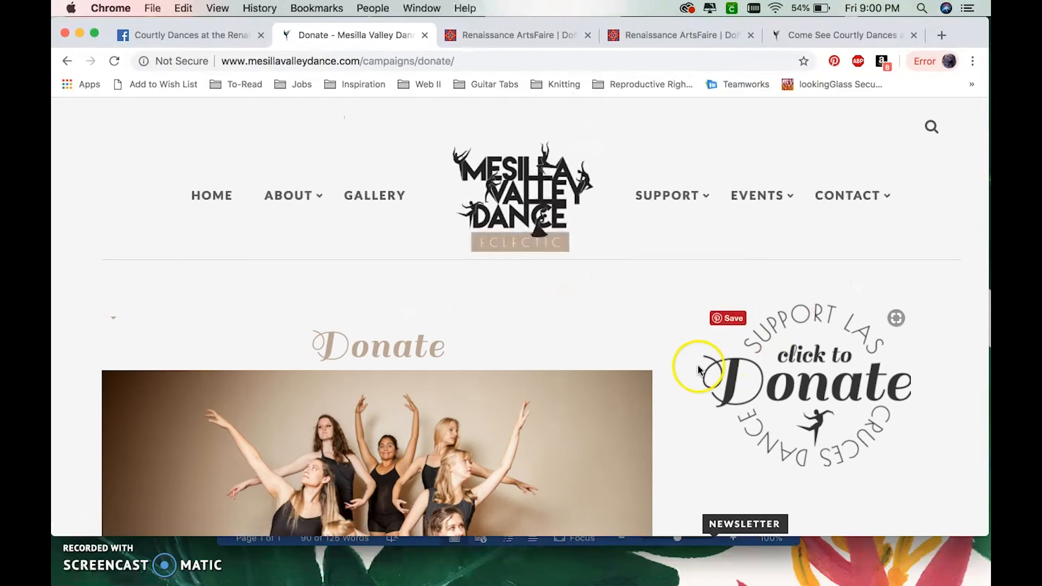
pyautogui.scroll(-5, 668, 367)
pyautogui.scroll(-8, 668, 367)
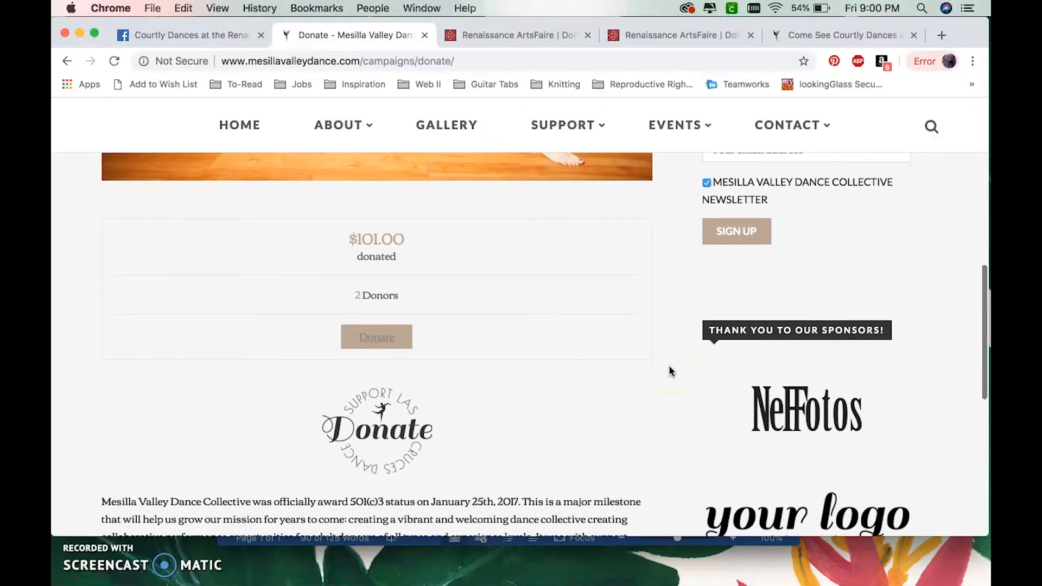
pyautogui.scroll(-2, 669, 366)
pyautogui.scroll(15, 669, 367)
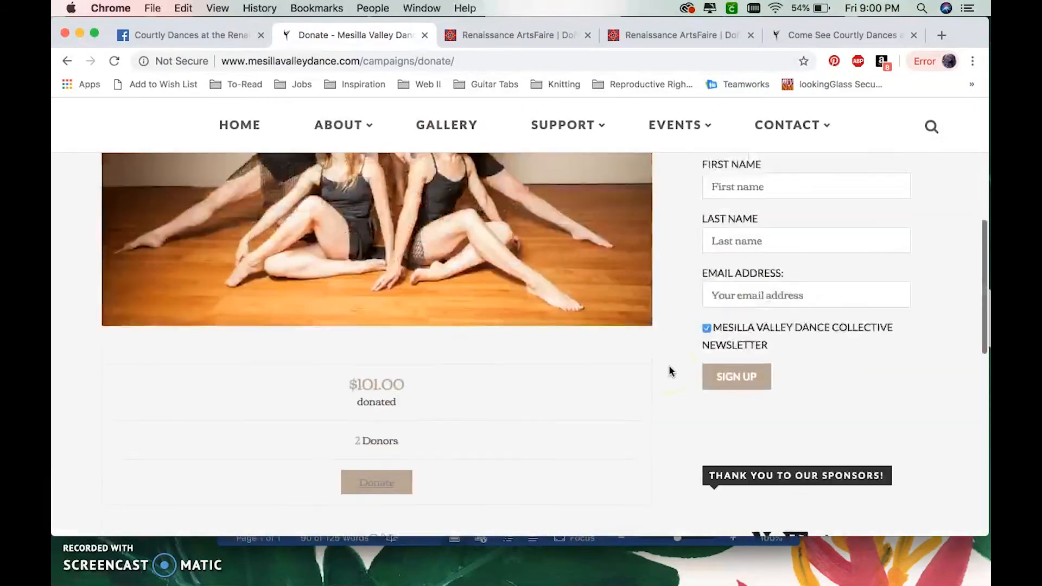
pyautogui.scroll(2, 669, 367)
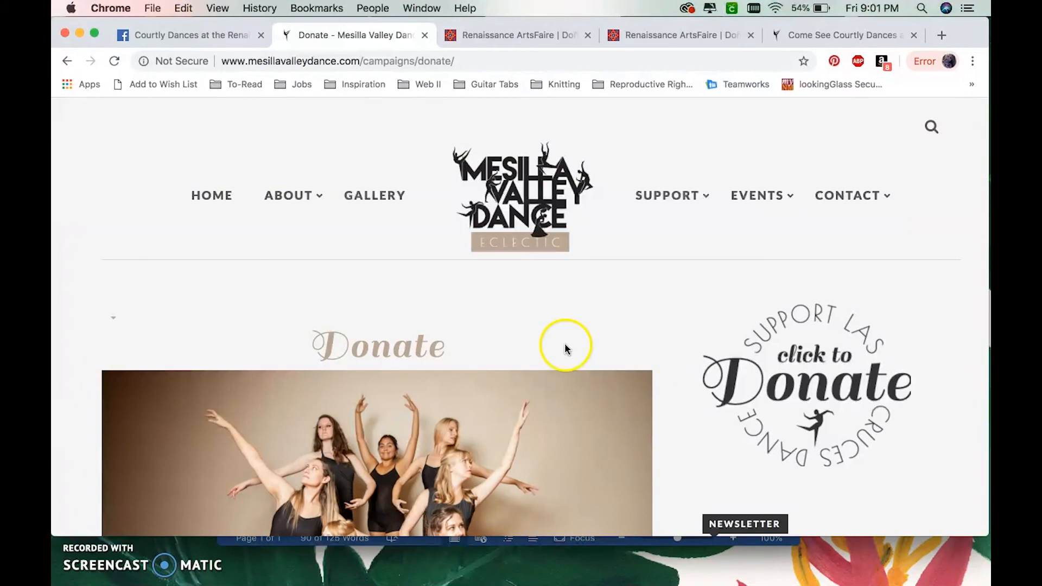
pyautogui.scroll(-5, 79, 326)
pyautogui.scroll(5, 79, 325)
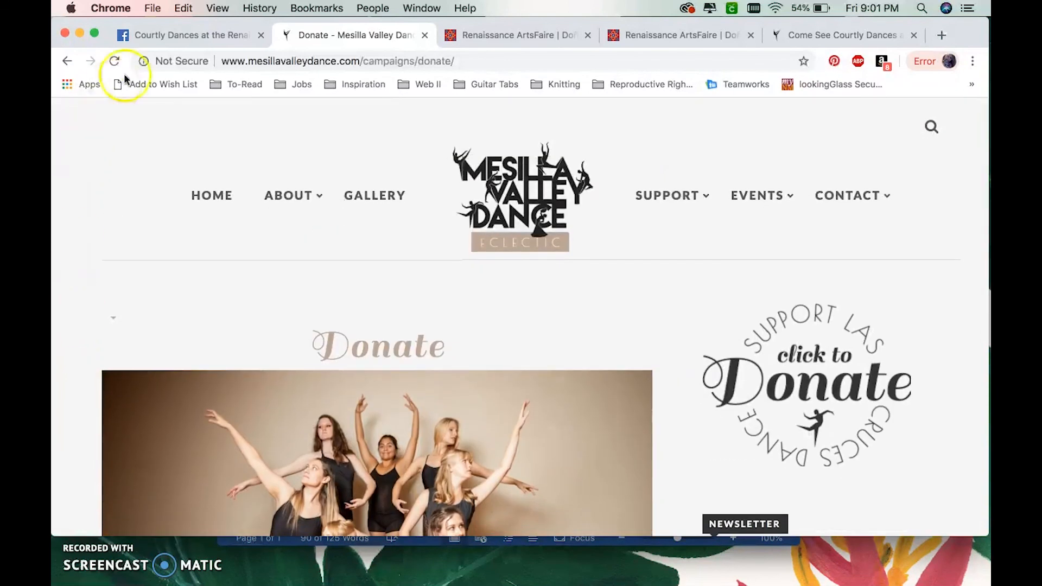
pyautogui.click(168, 37)
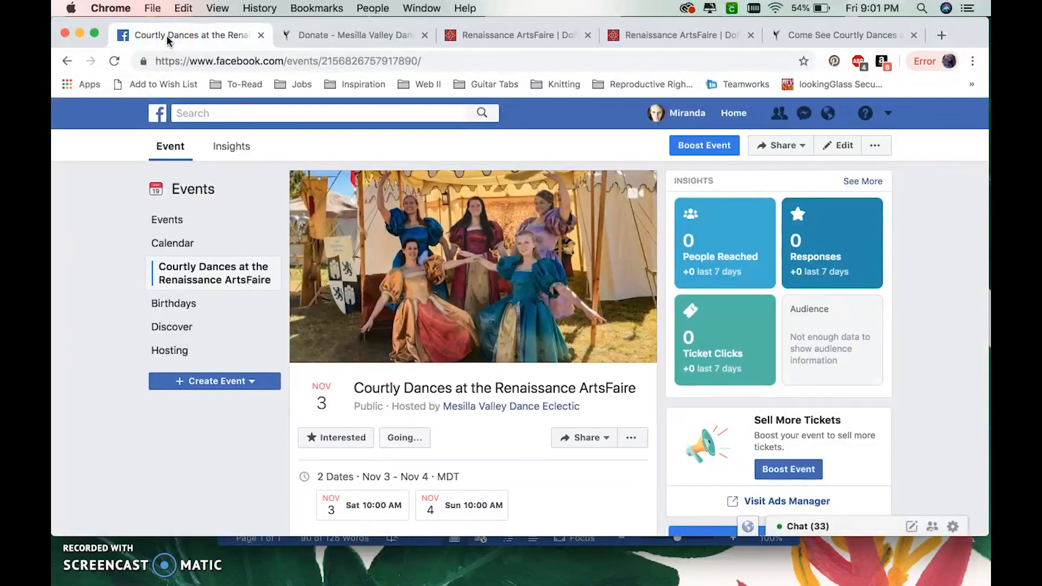